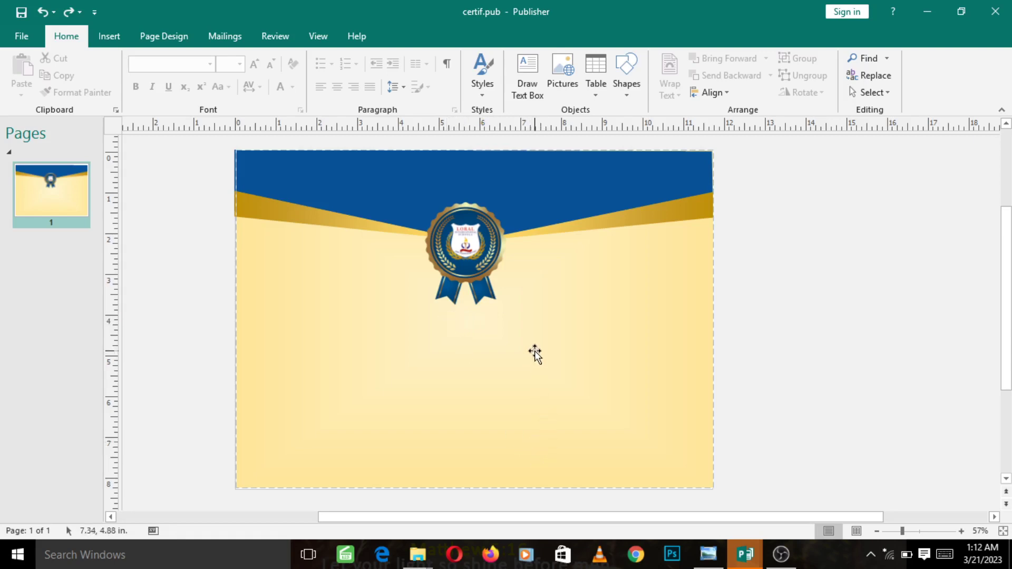
Examine the finished certificate picture in Windows Photo Viewer and return to certif.pub in Publisher.
{"action": "left_click", "coordinate": [708, 553]}
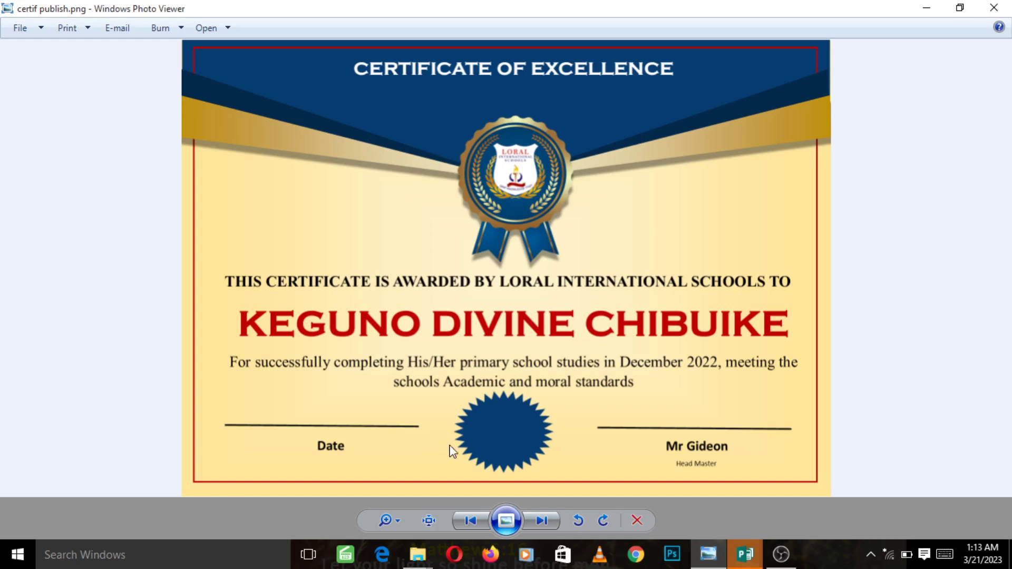
{"action": "left_click", "coordinate": [745, 553]}
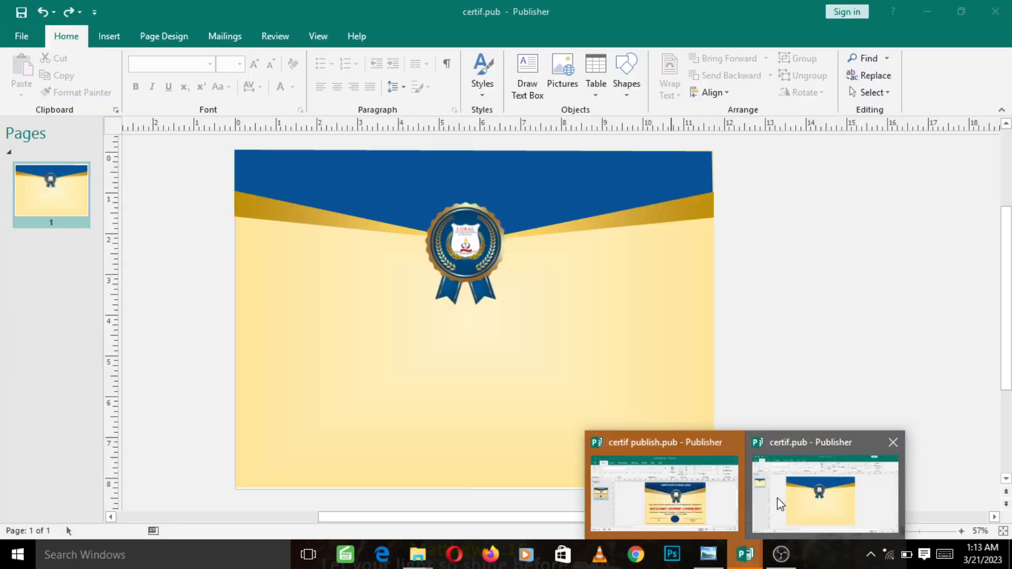
{"action": "left_click", "coordinate": [780, 504]}
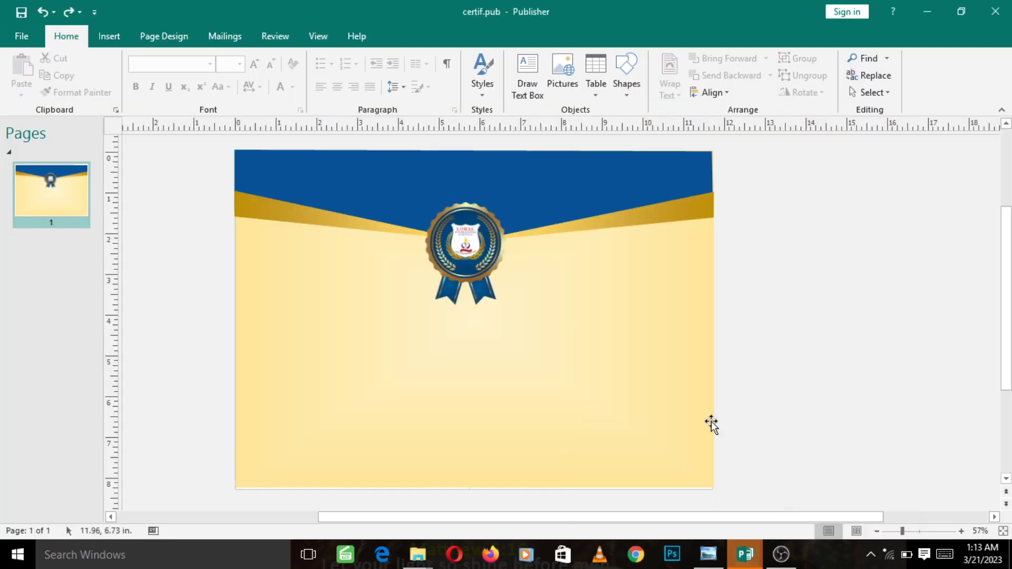
{"action": "left_click", "coordinate": [591, 229]}
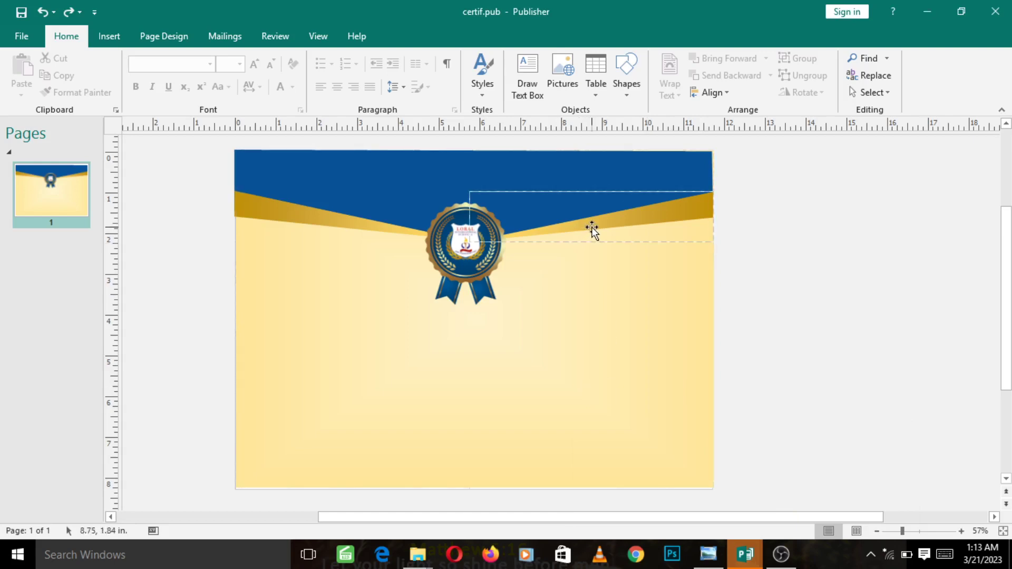
{"action": "left_click_drag", "start_coordinate": [592, 229], "coordinate": [356, 228]}
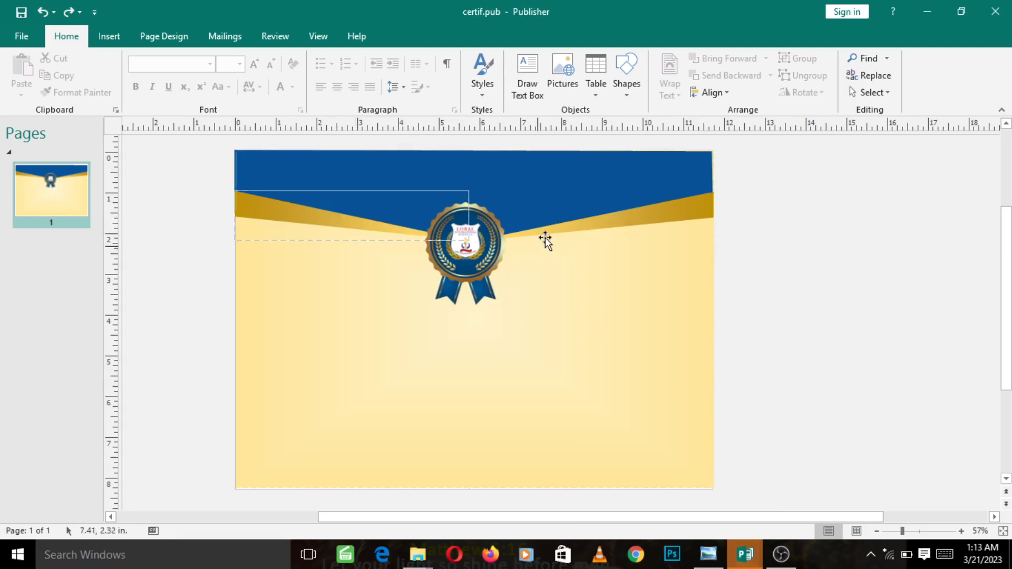
{"action": "key", "text": "ctrl+z"}
Duplicate the right gold band and place the copy slightly above the original, over the blue header.
{"action": "left_click", "coordinate": [622, 223]}
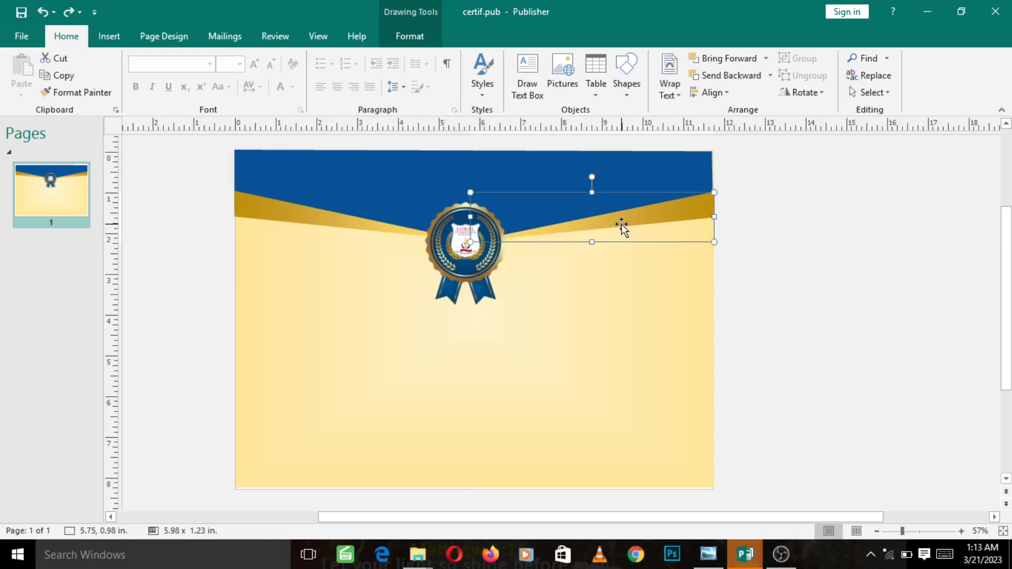
{"action": "key", "text": "ctrl+c"}
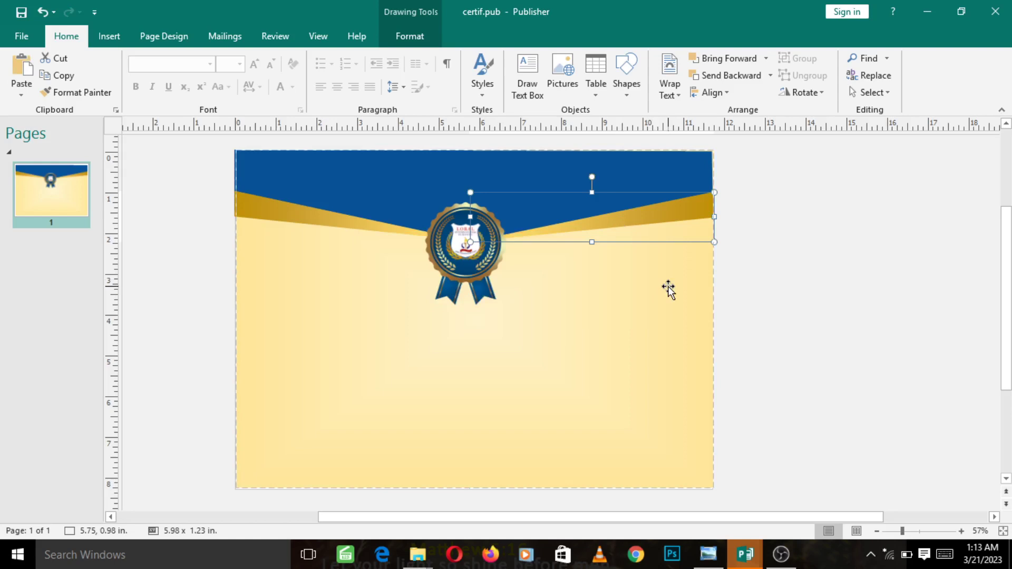
{"action": "key", "text": "ctrl+v"}
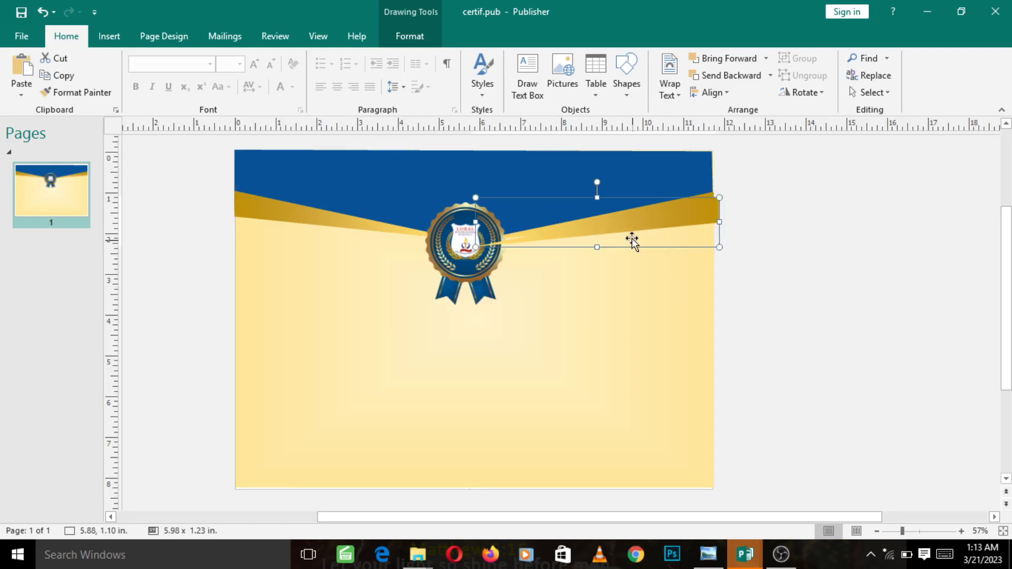
{"action": "left_click_drag", "start_coordinate": [629, 226], "coordinate": [618, 198]}
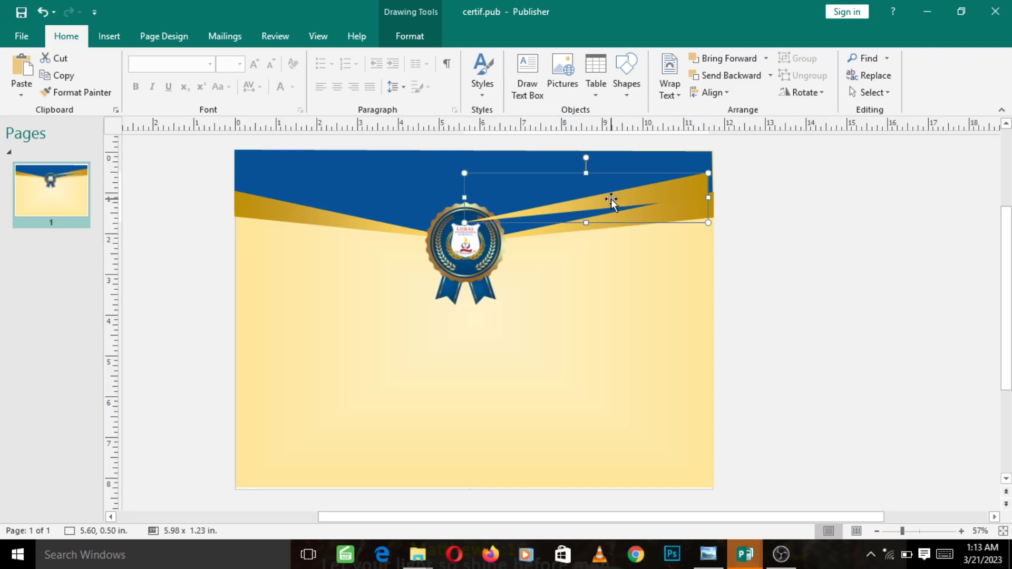
Fill the copied band with the darkest blue shade of the scheme colors.
{"action": "left_click", "coordinate": [414, 41]}
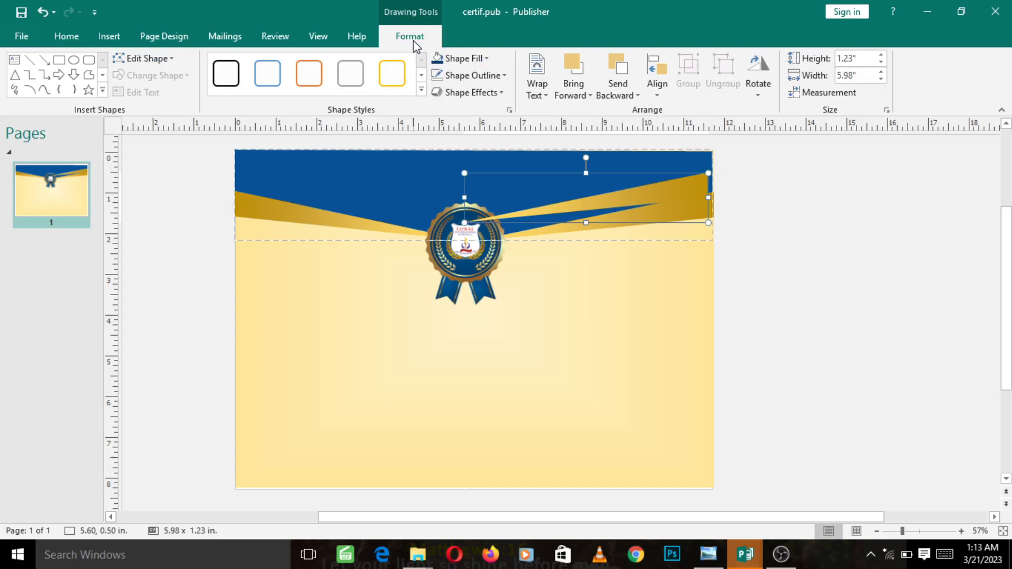
{"action": "left_click", "coordinate": [484, 59]}
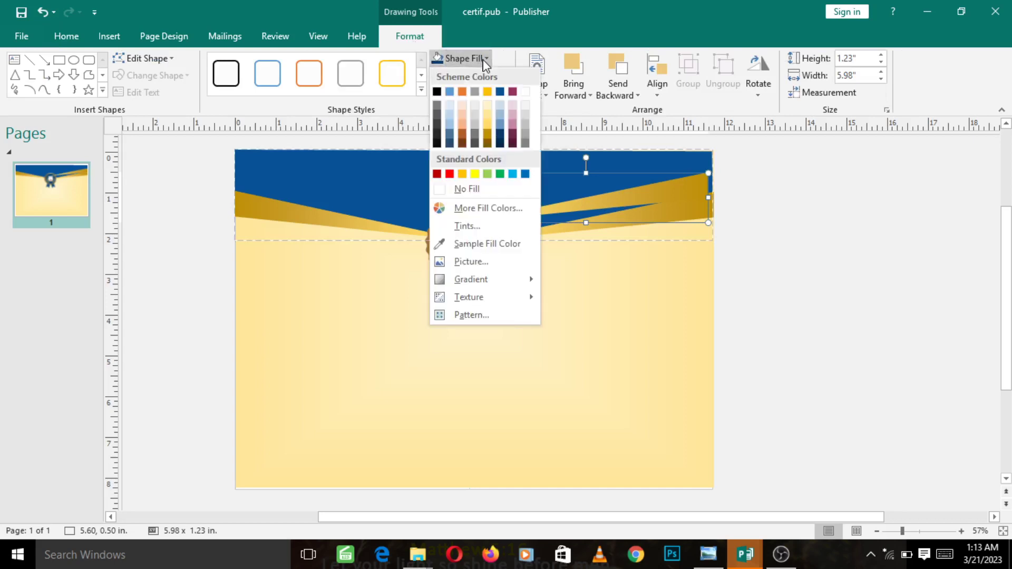
{"action": "left_click", "coordinate": [499, 144]}
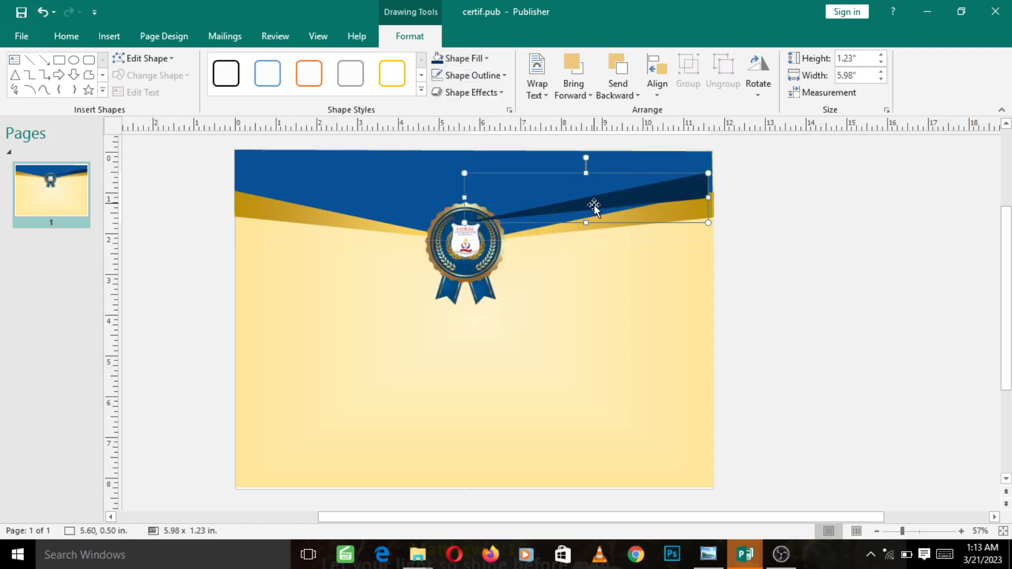
Move the dark blue band flush with the page's right edge and resize it to about 5.54 x 1.35 in so its tip meets the badge.
{"action": "mouse_move", "coordinate": [593, 204]}
{"action": "left_mouse_down"}
{"action": "mouse_move", "coordinate": [620, 216]}
{"action": "mouse_move", "coordinate": [600, 209]}
{"action": "left_mouse_up"}
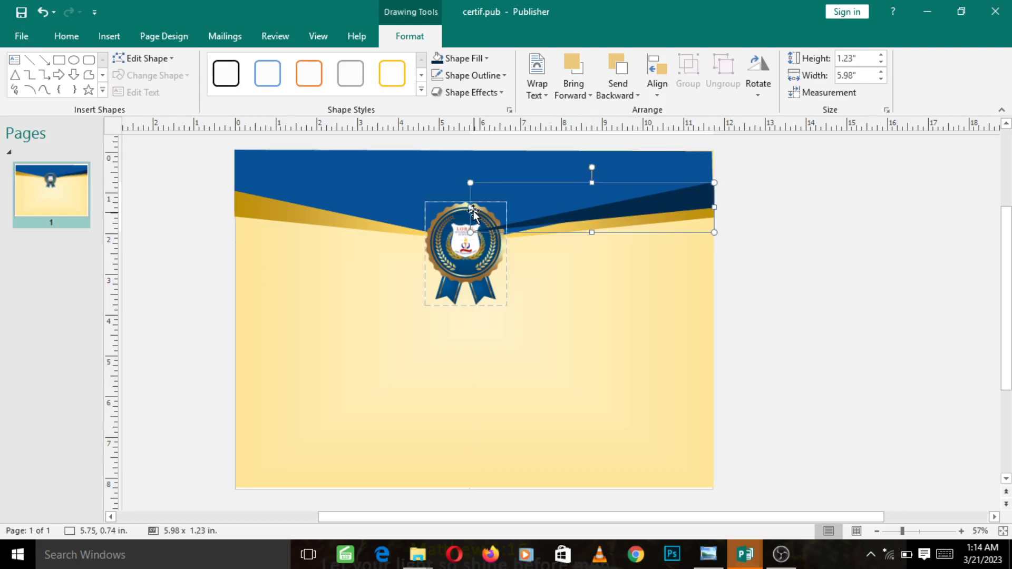
{"action": "left_click_drag", "start_coordinate": [474, 214], "coordinate": [491, 232]}
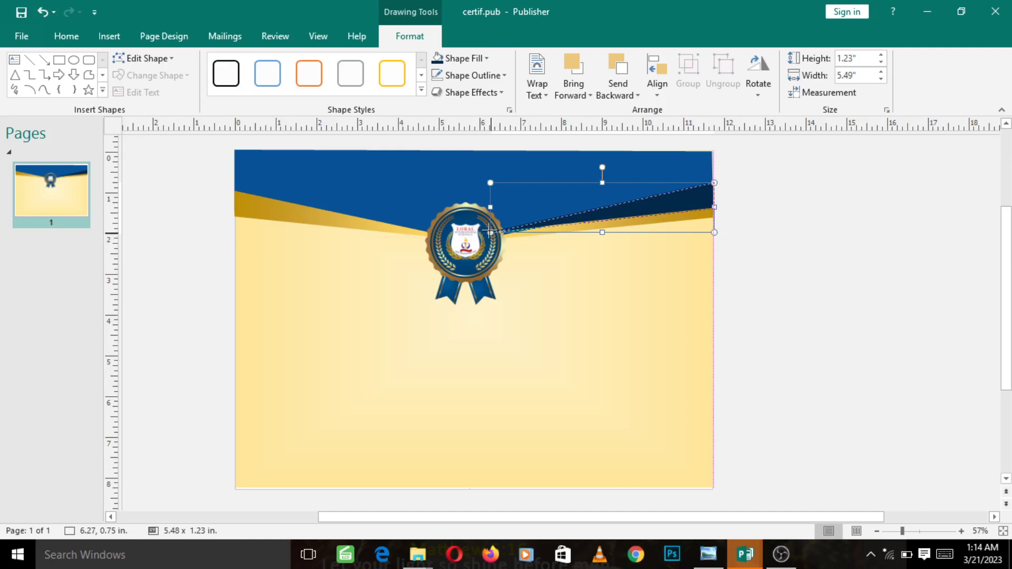
{"action": "left_click_drag", "start_coordinate": [490, 232], "coordinate": [490, 234]}
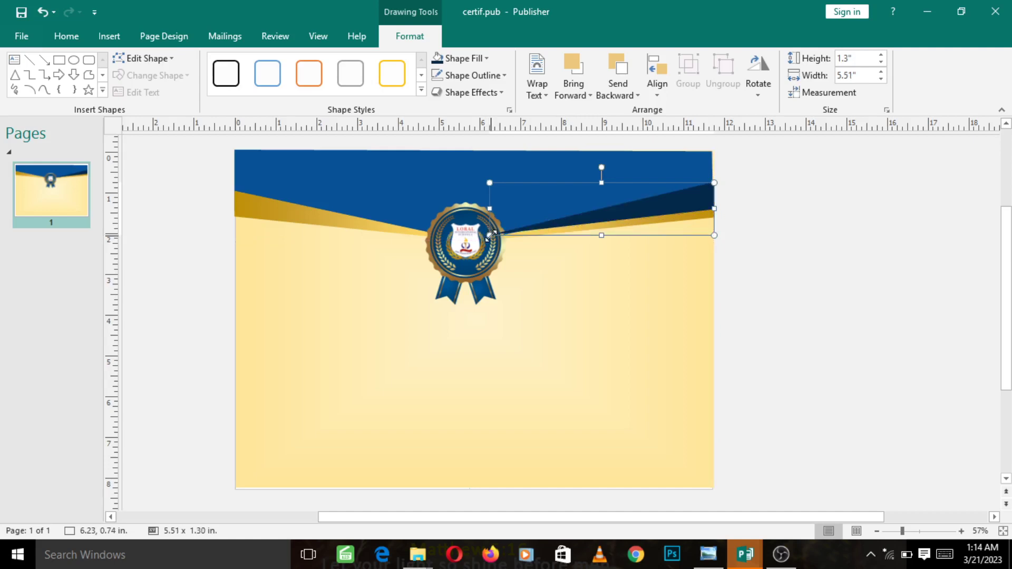
{"action": "left_click_drag", "start_coordinate": [490, 235], "coordinate": [491, 238]}
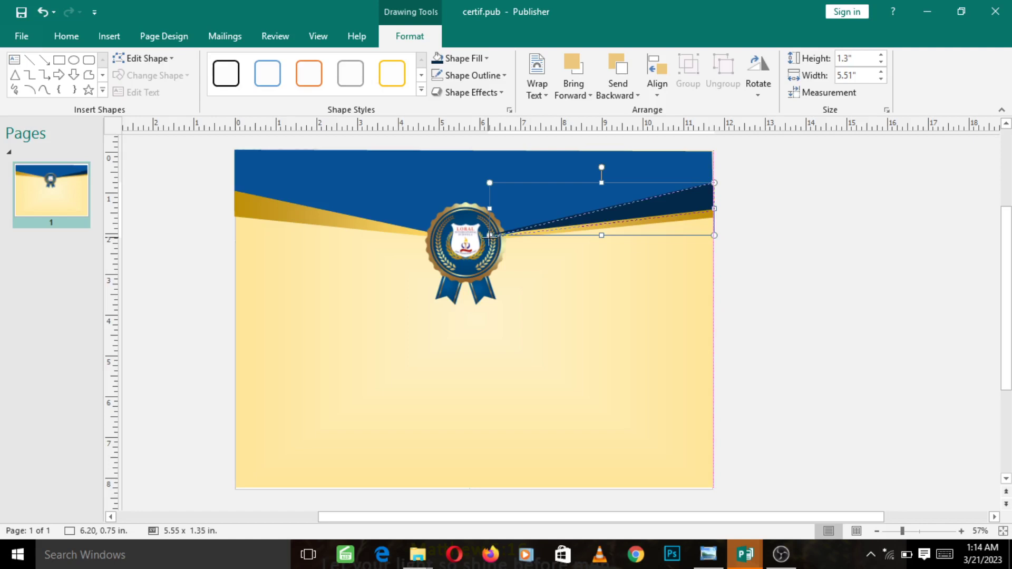
{"action": "left_click_drag", "start_coordinate": [490, 236], "coordinate": [488, 238]}
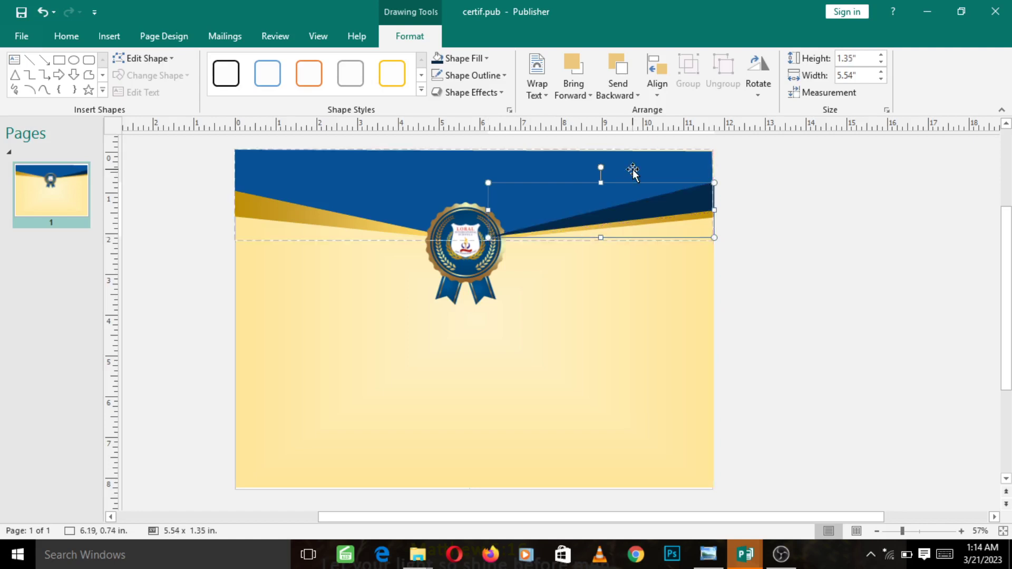
Change the dark blue band's stacking order so it sits behind the right gold band but above the blue header.
{"action": "right_click", "coordinate": [617, 207]}
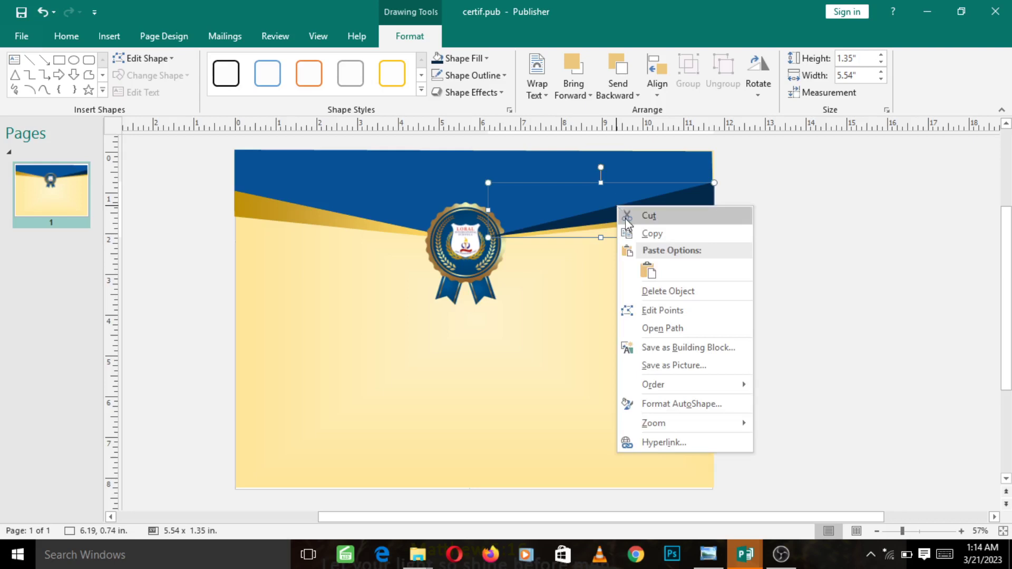
{"action": "mouse_move", "coordinate": [728, 384]}
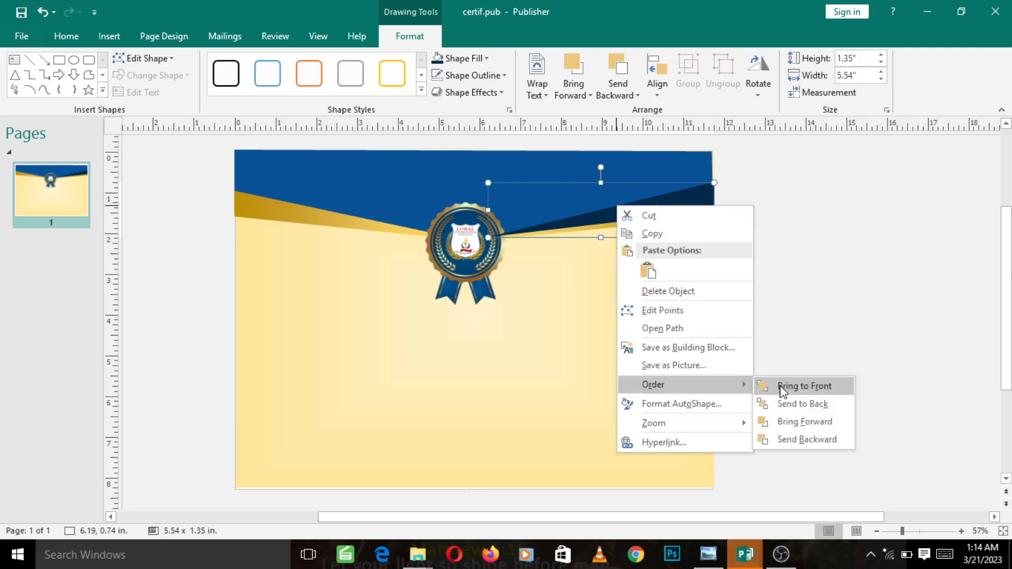
{"action": "left_click", "coordinate": [783, 388]}
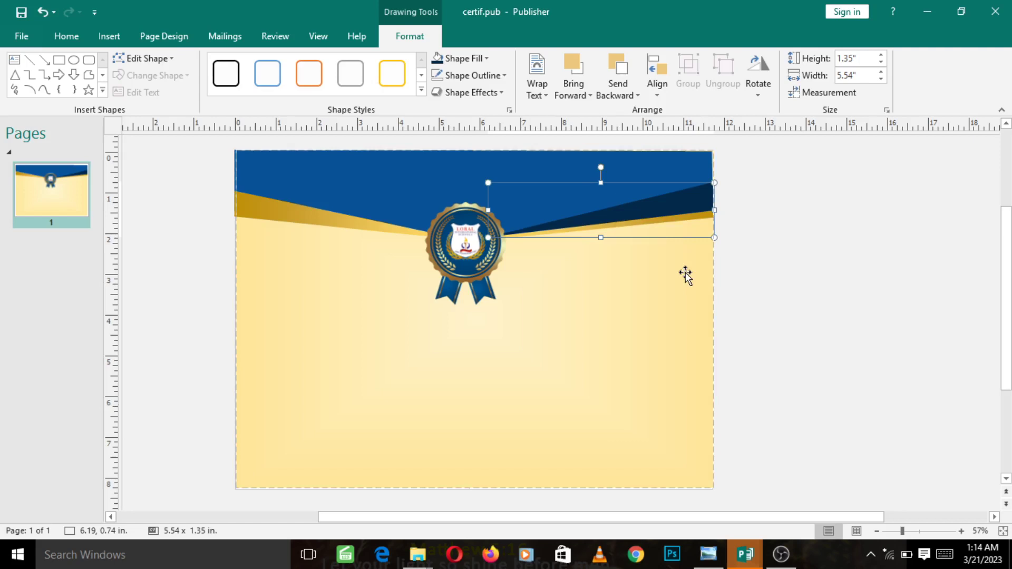
{"action": "right_click", "coordinate": [628, 205]}
{"action": "mouse_move", "coordinate": [686, 382]}
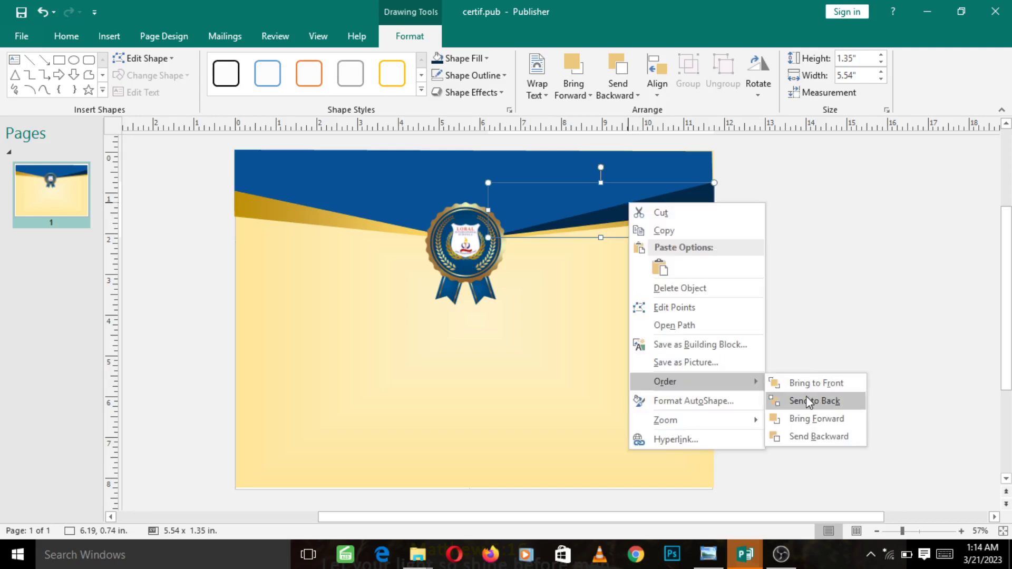
{"action": "left_click", "coordinate": [809, 402]}
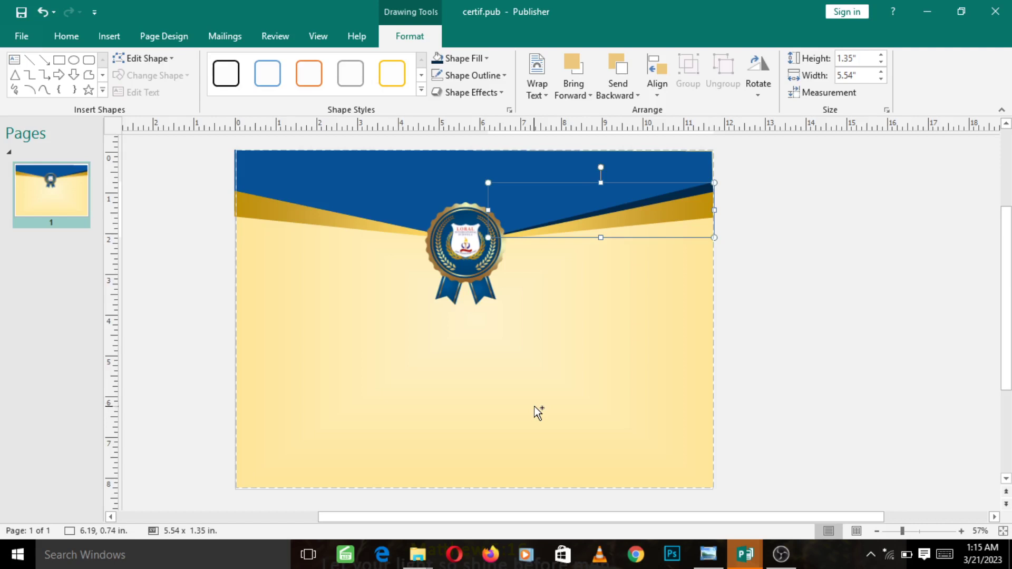
Place a copy of the dark blue band below the badge and flip it horizontally.
{"action": "key", "text": "ctrl+v"}
{"action": "left_click_drag", "start_coordinate": [533, 406], "coordinate": [470, 334]}
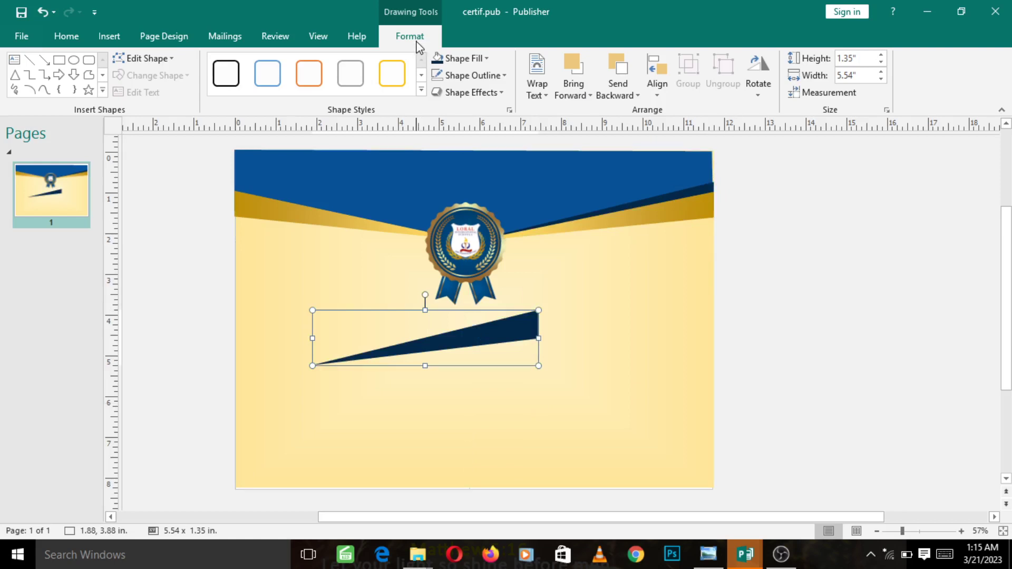
{"action": "left_click", "coordinate": [759, 96]}
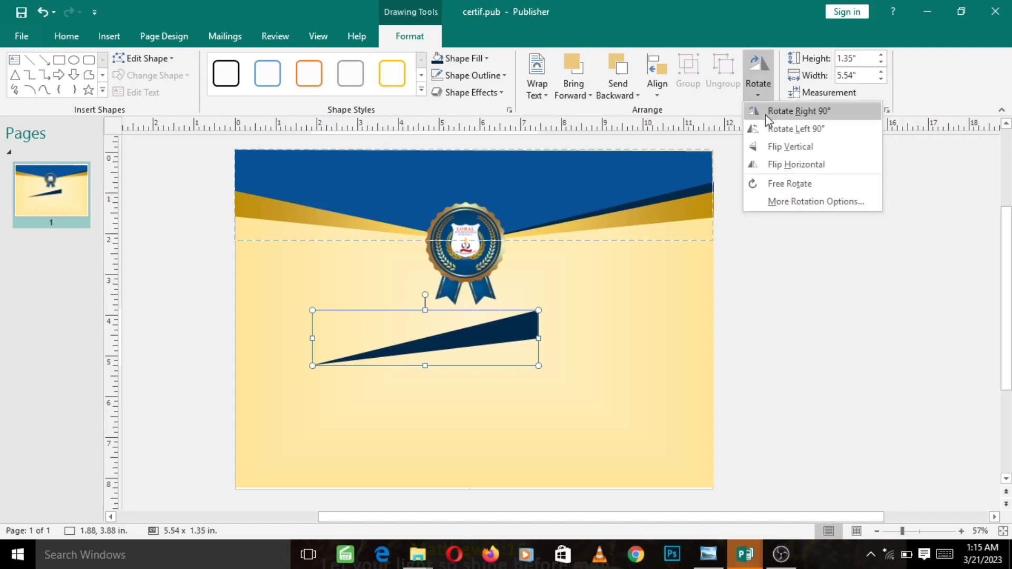
{"action": "left_click", "coordinate": [794, 164]}
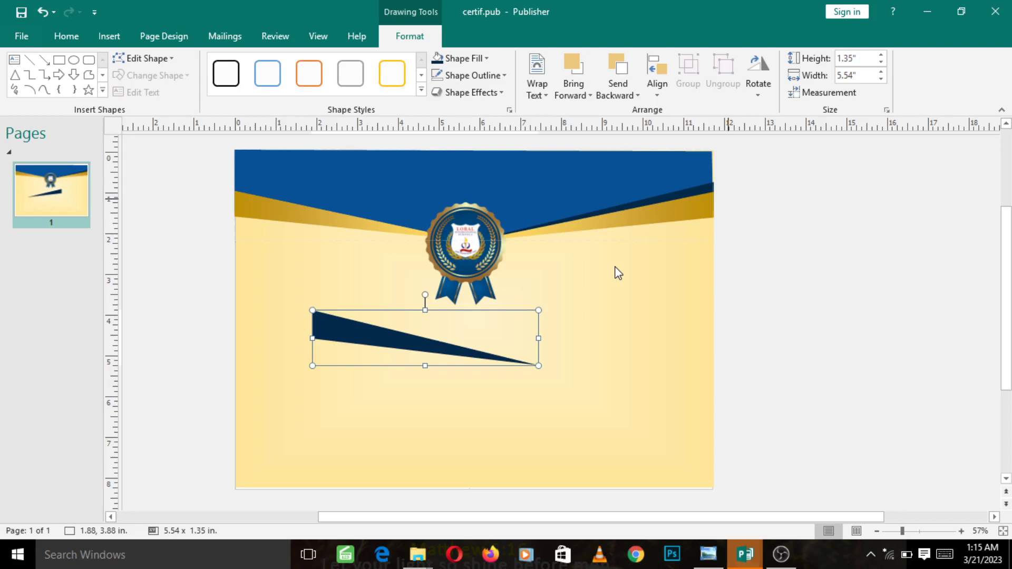
Move the flipped dark band to the page's left edge over the gold band and narrow it to about 5.17 in.
{"action": "left_click_drag", "start_coordinate": [400, 346], "coordinate": [327, 206]}
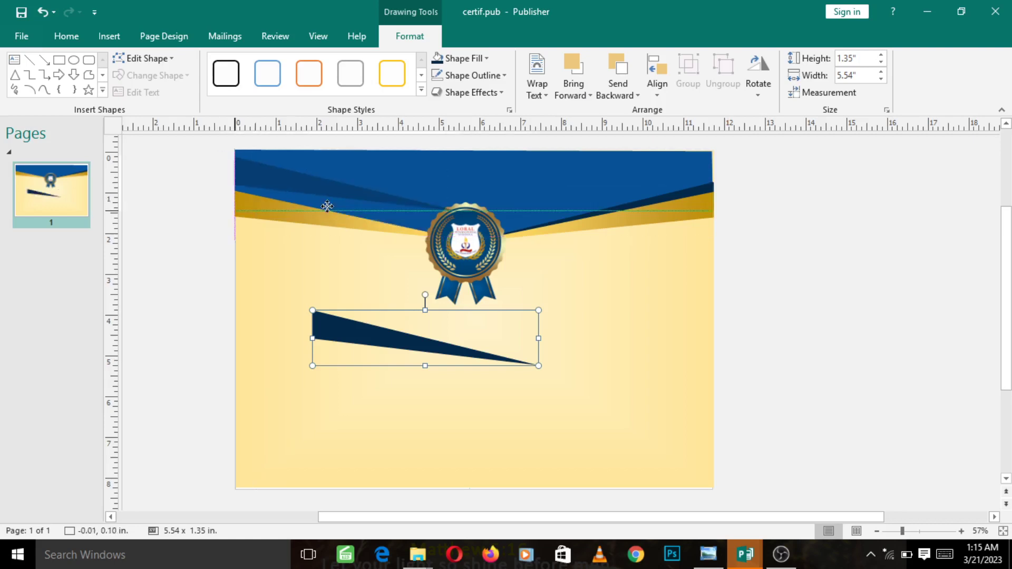
{"action": "left_click_drag", "start_coordinate": [327, 206], "coordinate": [331, 211]}
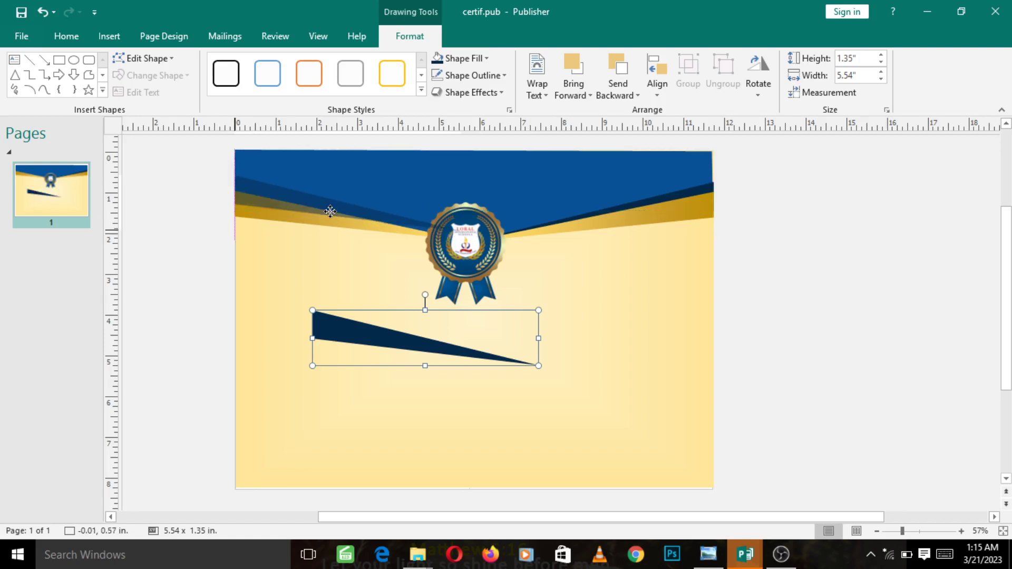
{"action": "left_click_drag", "start_coordinate": [331, 212], "coordinate": [331, 216]}
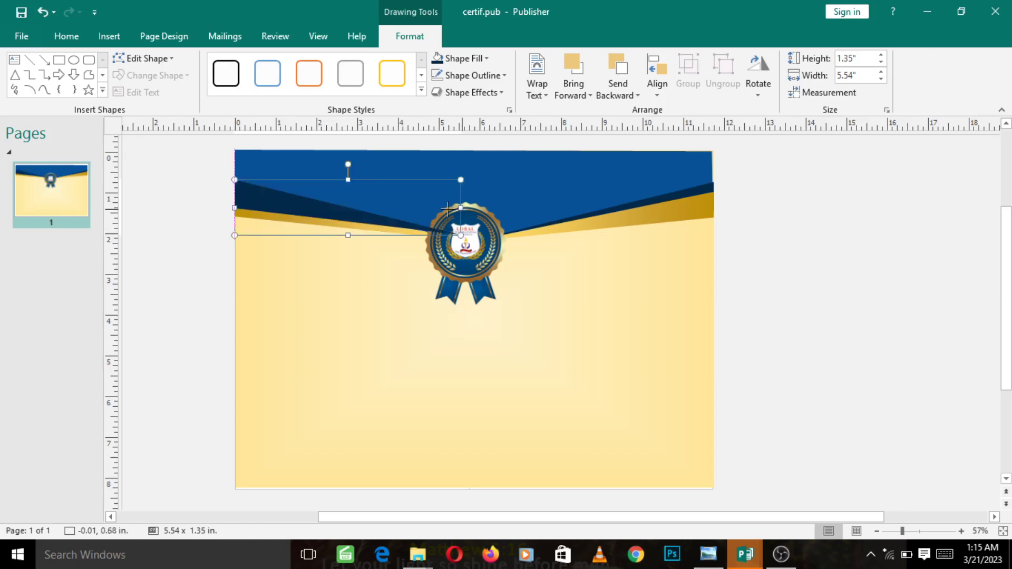
{"action": "left_click_drag", "start_coordinate": [447, 208], "coordinate": [445, 208]}
{"action": "left_click_drag", "start_coordinate": [445, 209], "coordinate": [445, 210]}
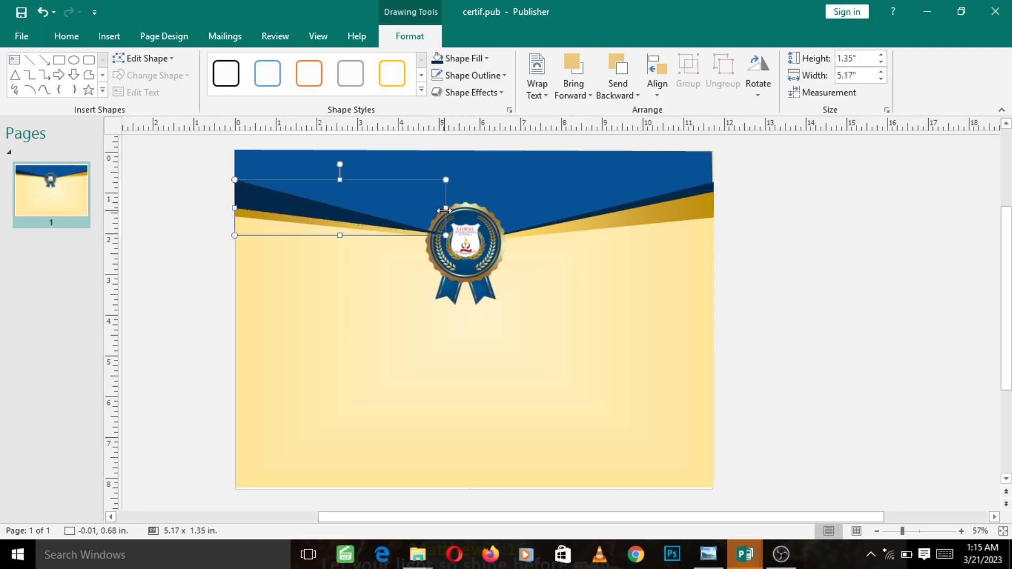
Send the left dark blue band backward until it sits behind the left gold band.
{"action": "right_click", "coordinate": [339, 222]}
{"action": "mouse_move", "coordinate": [369, 386]}
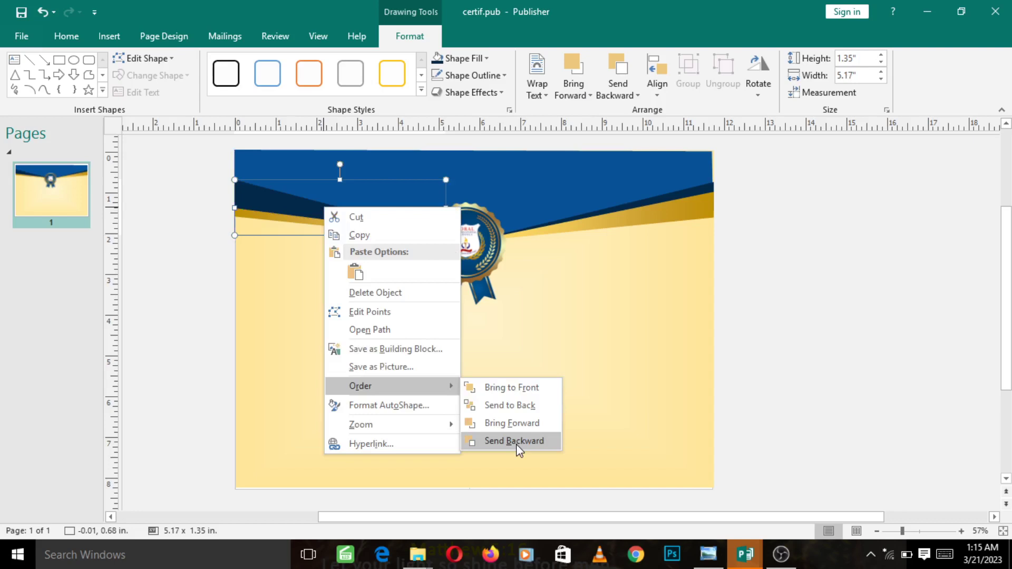
{"action": "left_click", "coordinate": [517, 441]}
{"action": "right_click", "coordinate": [371, 221]}
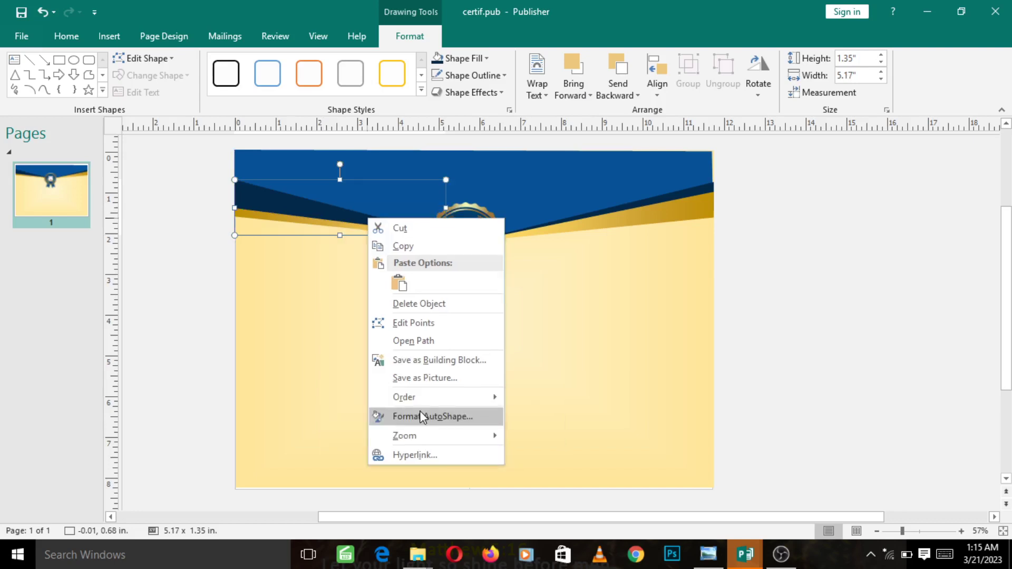
{"action": "key", "text": "Escape"}
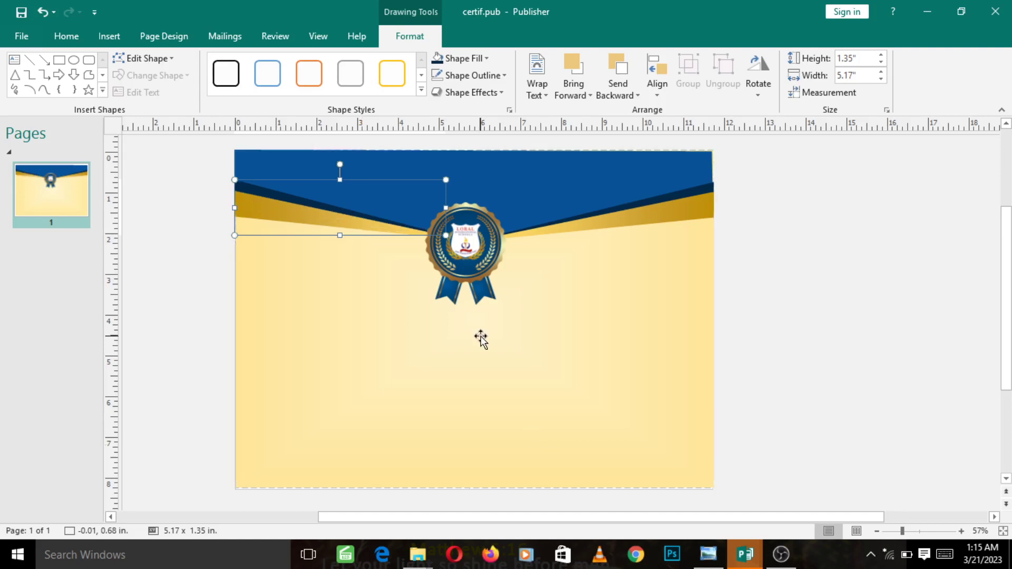
Compare the page with the finished certificate picture in Windows Photo Viewer and return to Publisher.
{"action": "left_click", "coordinate": [522, 323]}
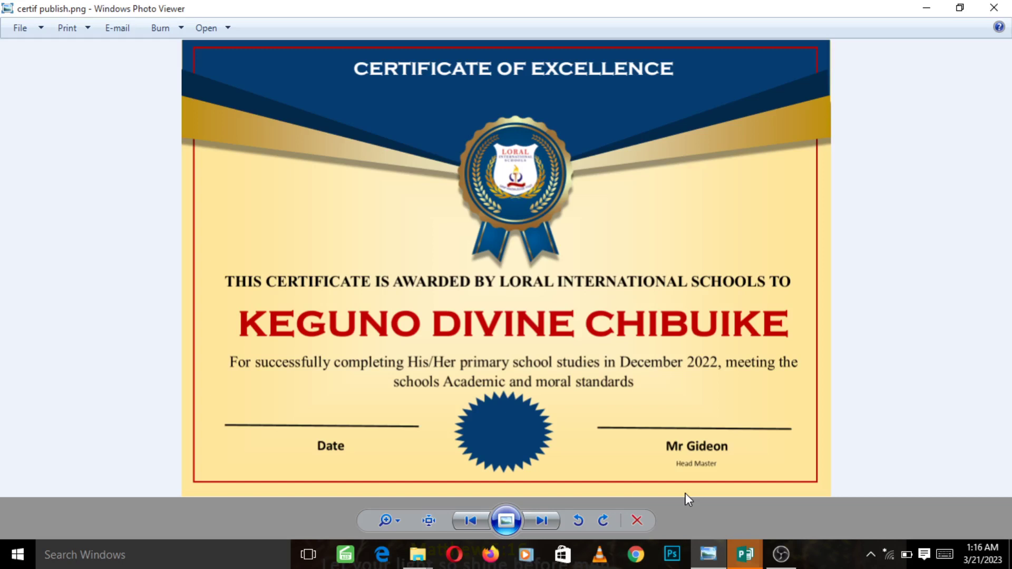
{"action": "key", "text": "alt+Tab"}
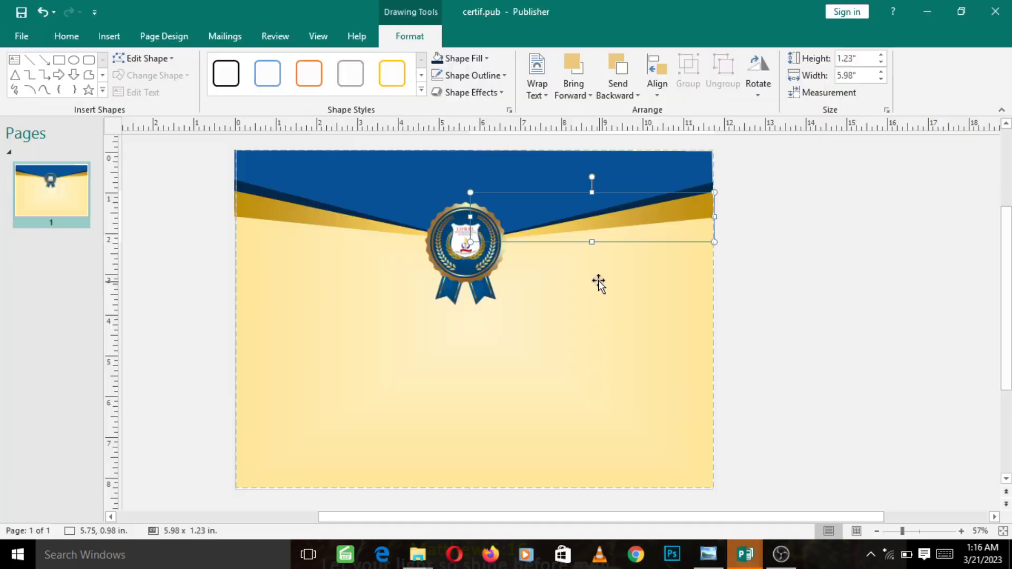
{"action": "left_click", "coordinate": [610, 233]}
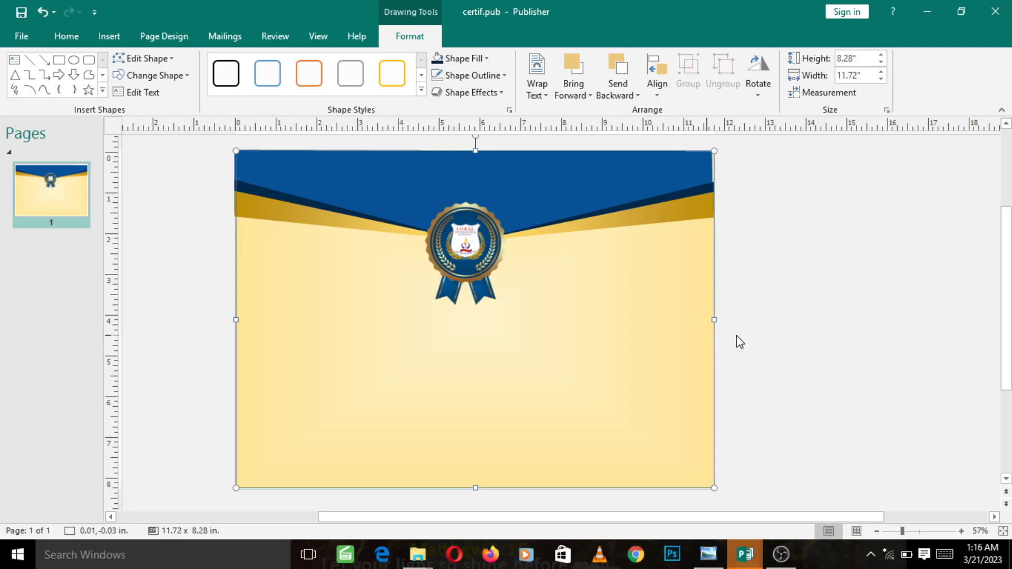
Apply an outer Offset: Bottom shadow to the right gold band and a matching shadow to the left gold band.
{"action": "left_click", "coordinate": [642, 218]}
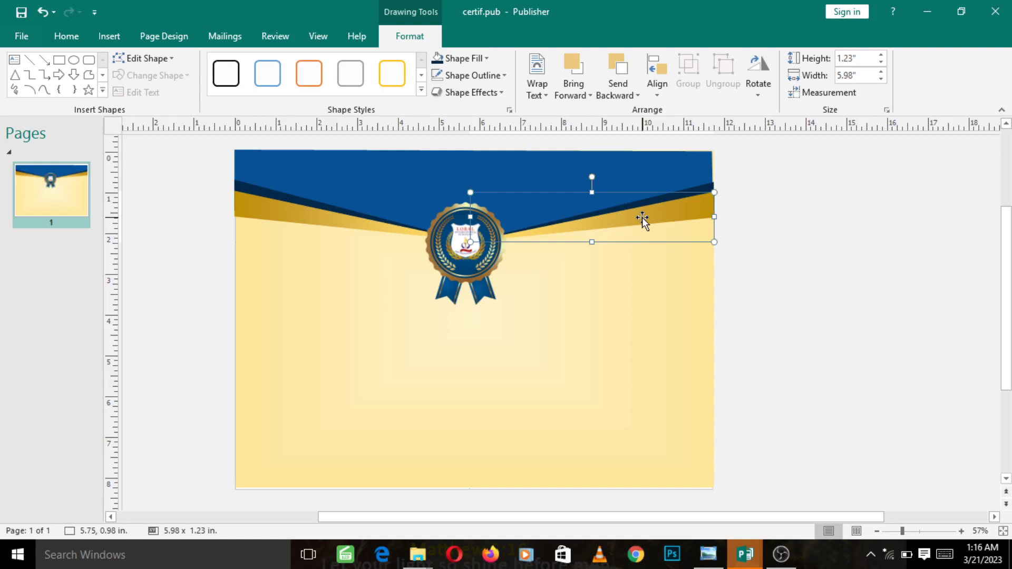
{"action": "left_click", "coordinate": [467, 93]}
{"action": "mouse_move", "coordinate": [499, 132]}
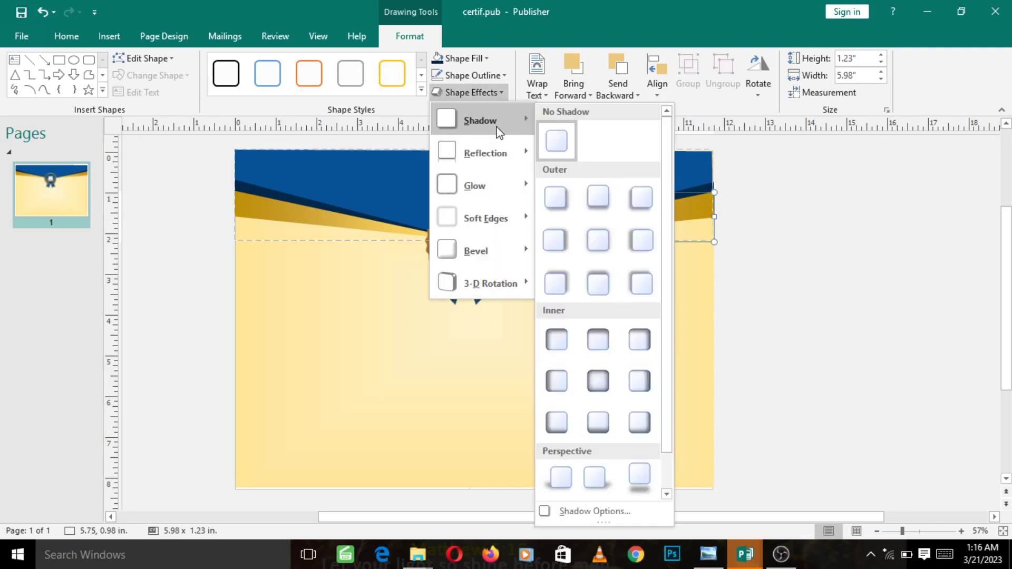
{"action": "left_click", "coordinate": [591, 493]}
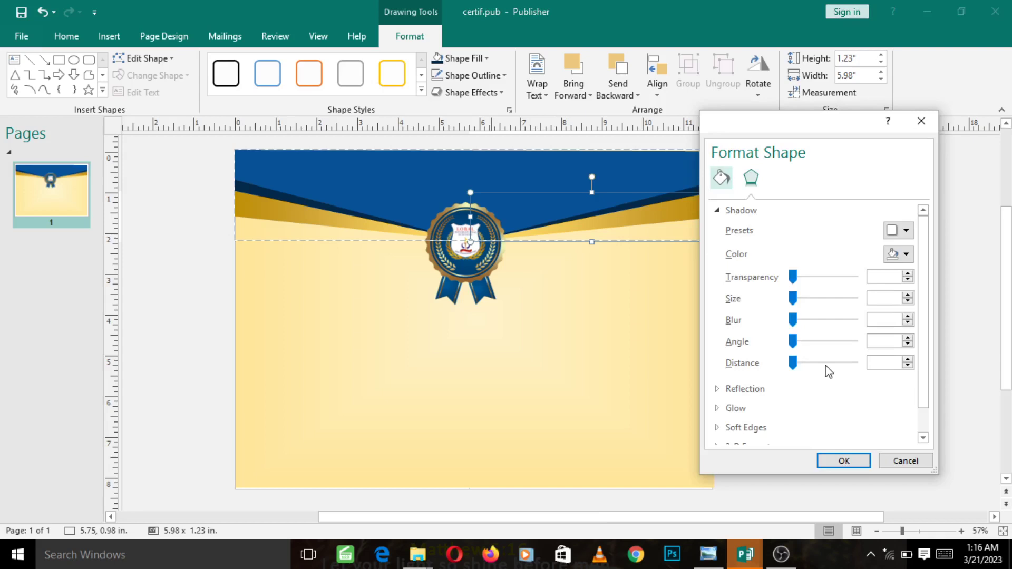
{"action": "left_click", "coordinate": [906, 231]}
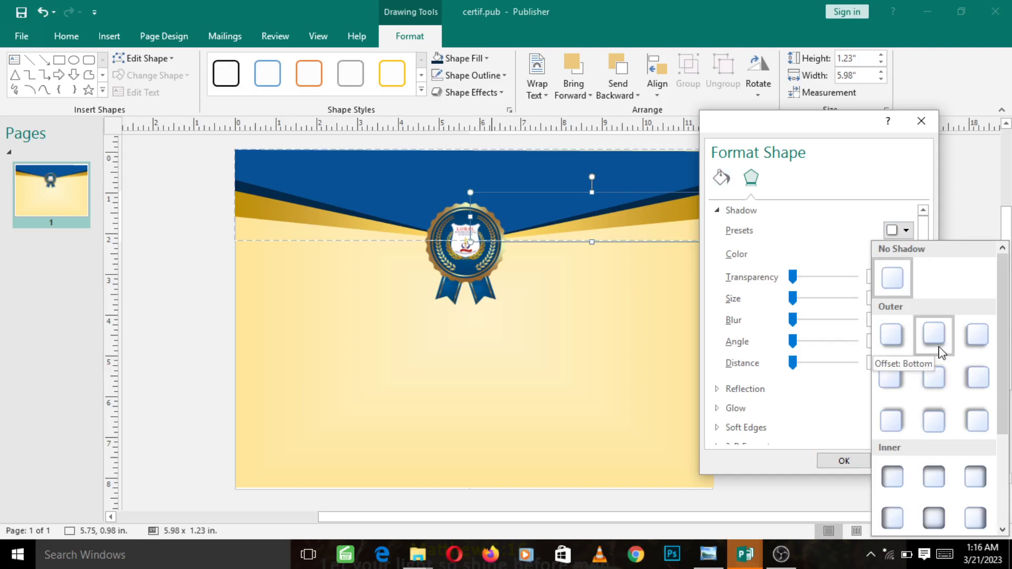
{"action": "left_click", "coordinate": [934, 335]}
{"action": "left_click_drag", "start_coordinate": [876, 364], "coordinate": [865, 367]}
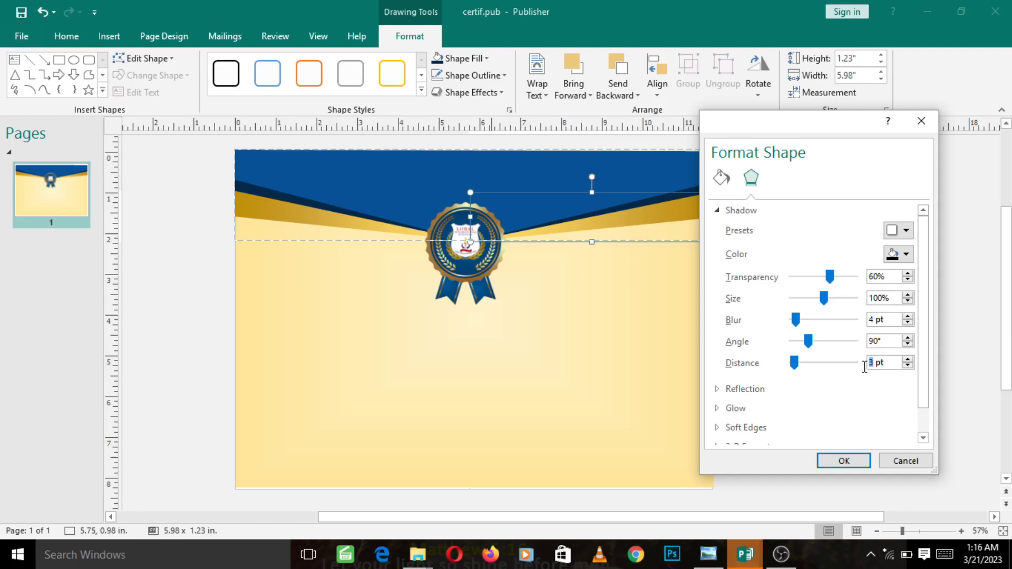
{"action": "key", "text": "Return"}
{"action": "left_click", "coordinate": [602, 259]}
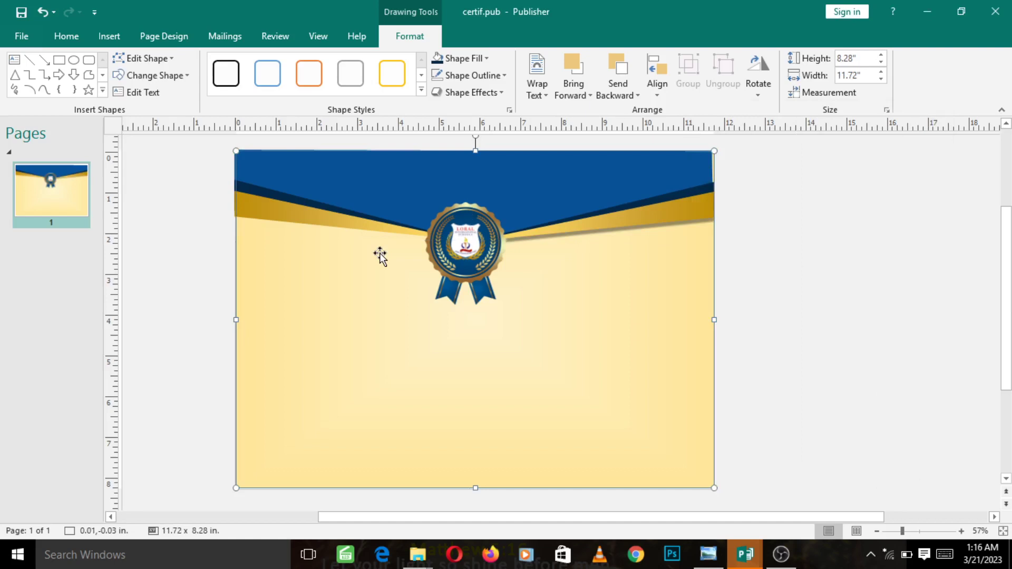
{"action": "left_click", "coordinate": [393, 227]}
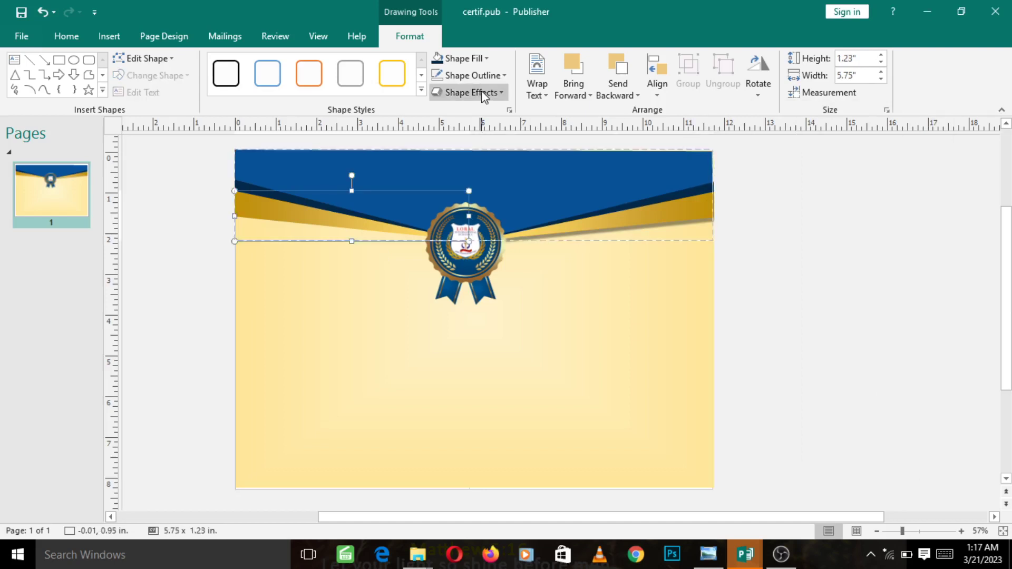
{"action": "left_click", "coordinate": [484, 93]}
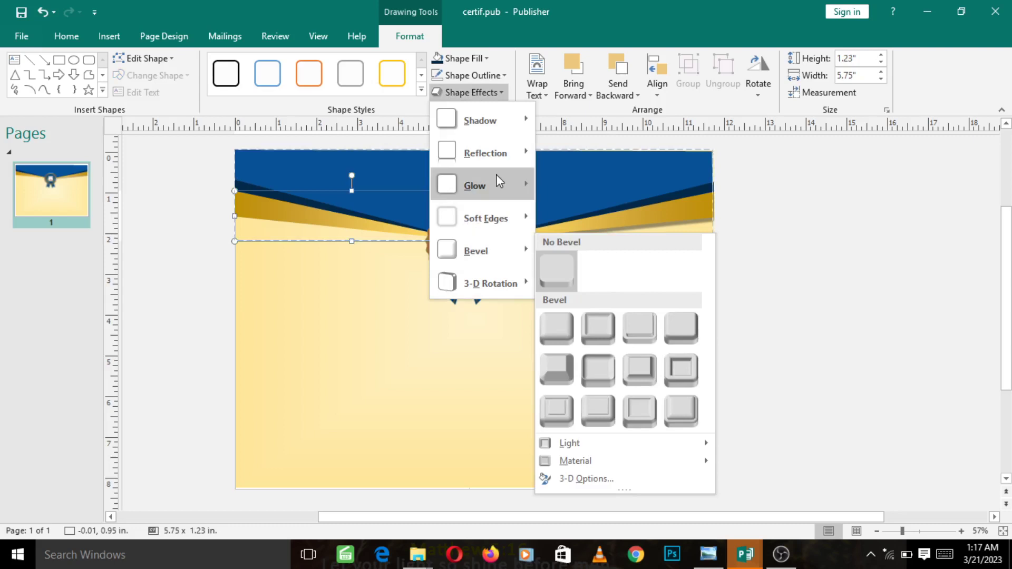
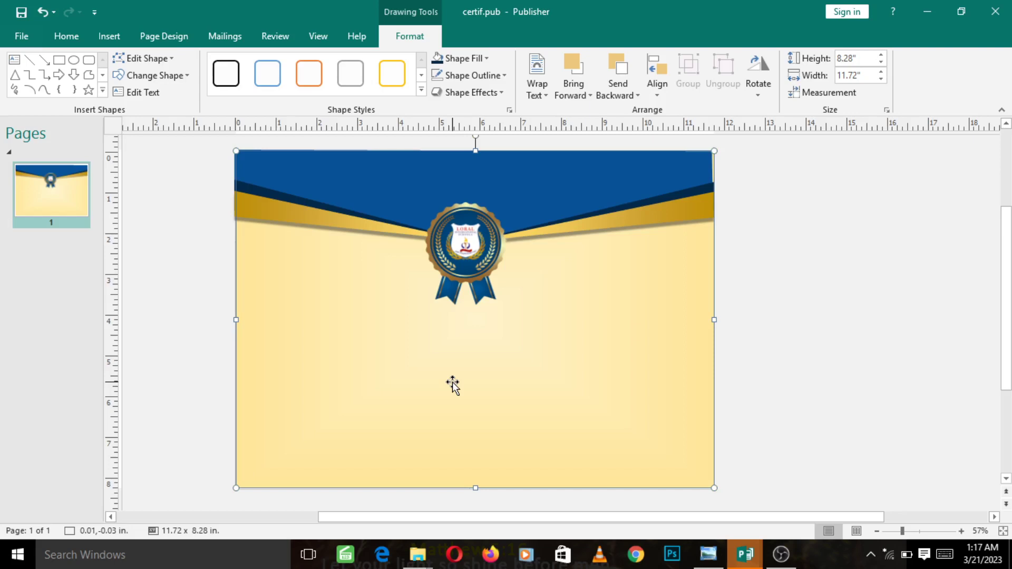
Check the finished certificate picture, then draw a many-pointed star about 2.05 × 1.71 in and centre it below the badge near the page's lower edge.
{"action": "left_click", "coordinate": [708, 555]}
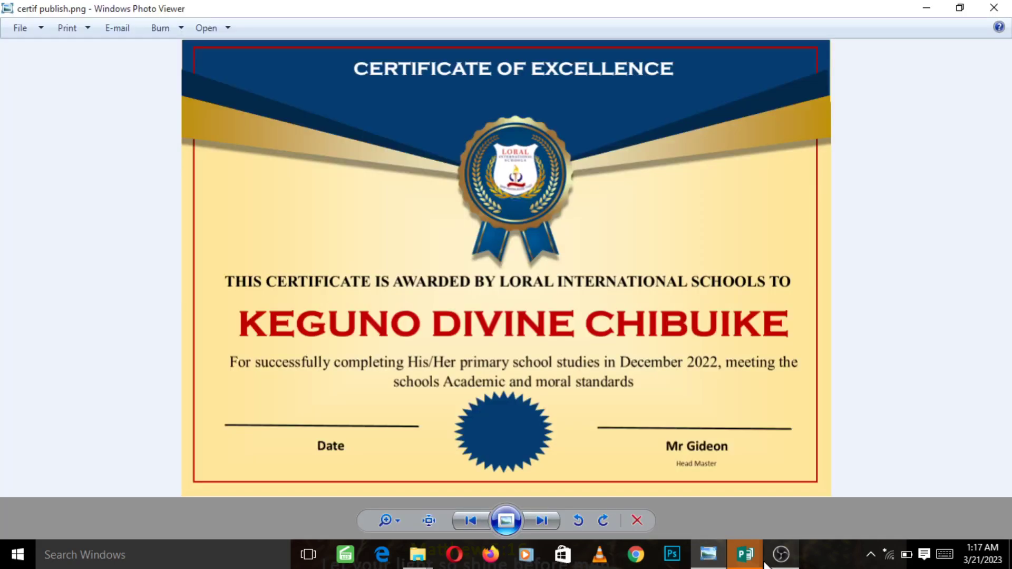
{"action": "mouse_move", "coordinate": [764, 562]}
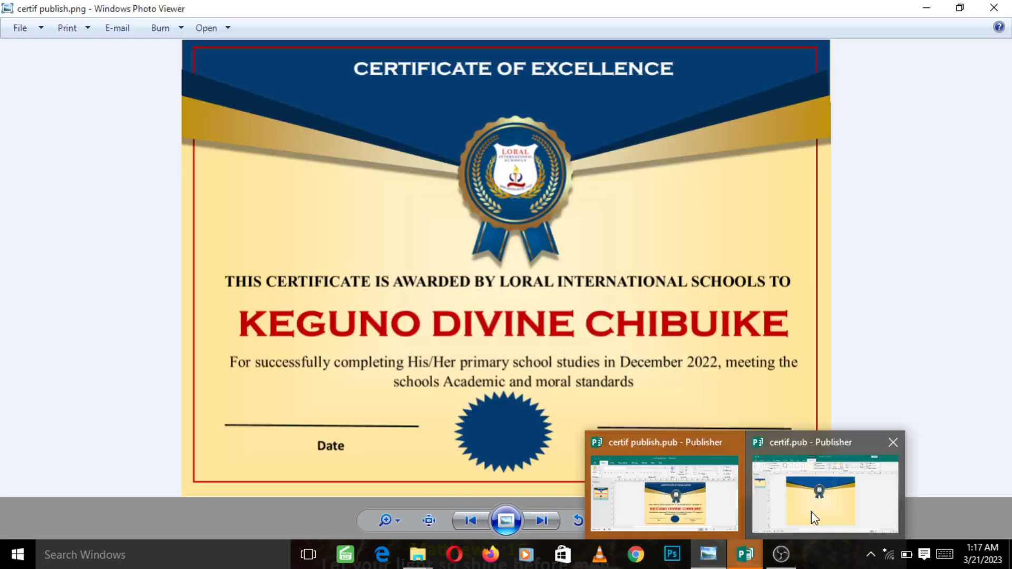
{"action": "left_click", "coordinate": [815, 519]}
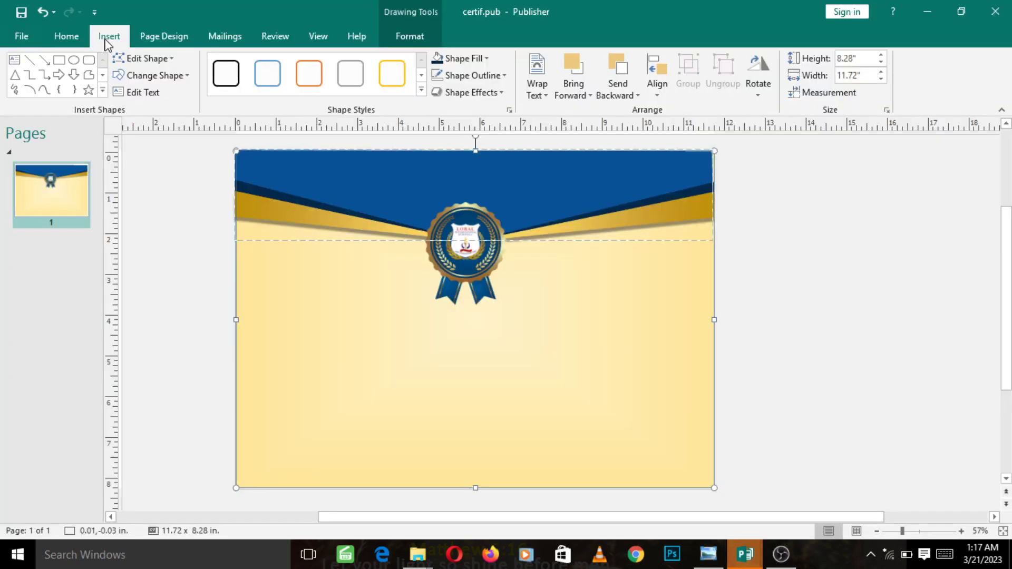
{"action": "left_click", "coordinate": [108, 42]}
{"action": "left_click", "coordinate": [210, 76]}
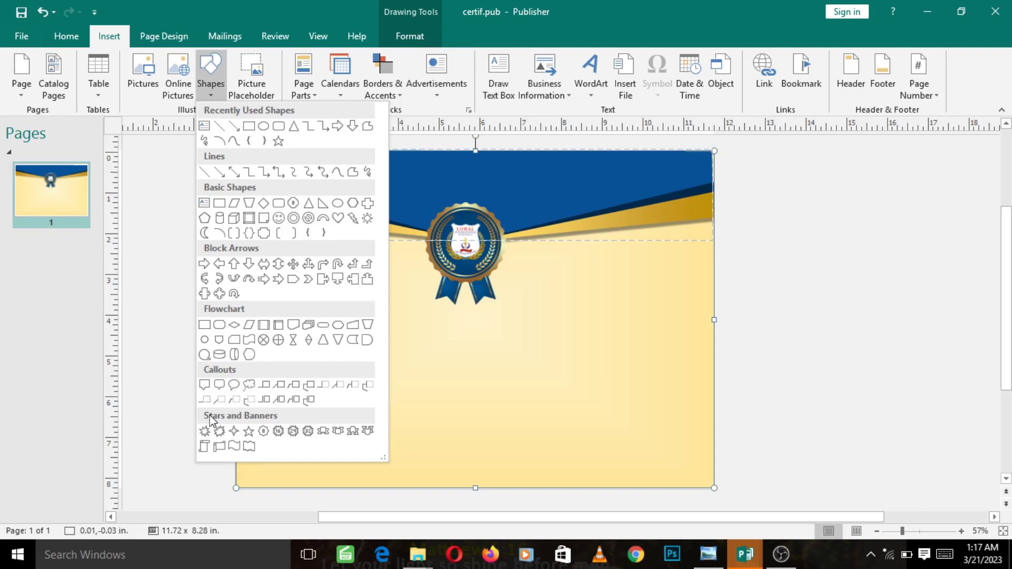
{"action": "left_click", "coordinate": [296, 431]}
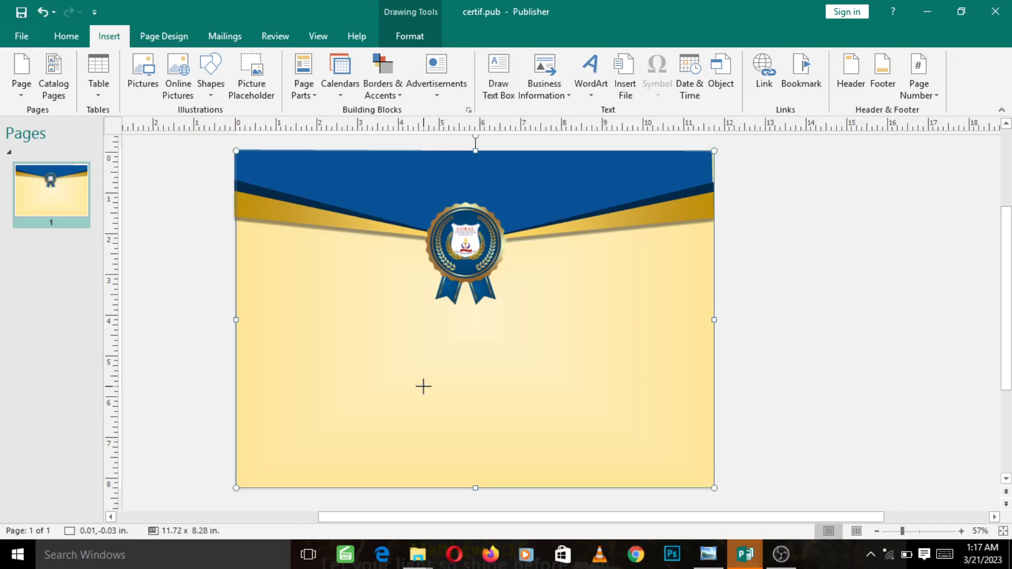
{"action": "left_click_drag", "start_coordinate": [423, 386], "coordinate": [518, 468]}
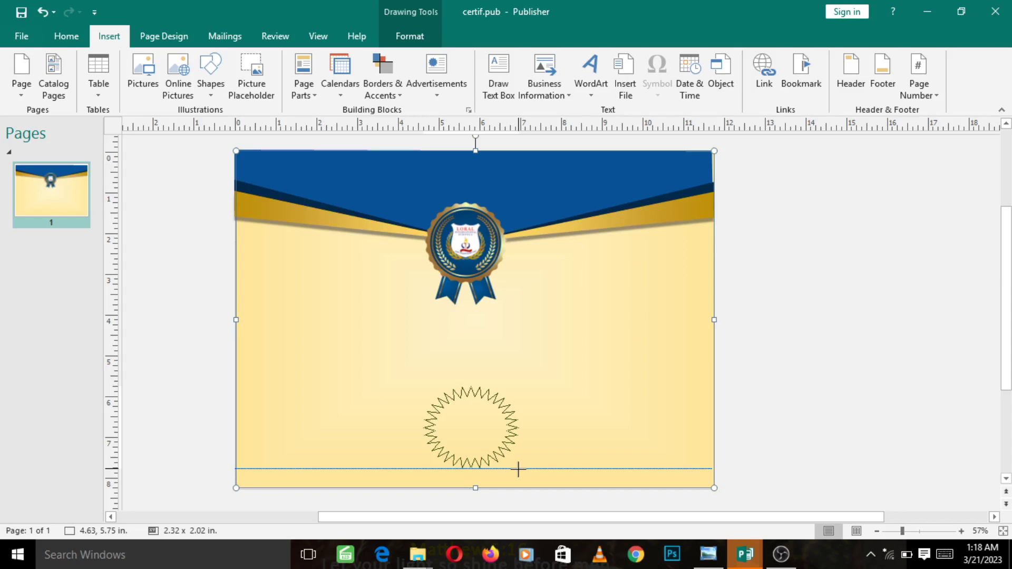
{"action": "left_click_drag", "start_coordinate": [518, 470], "coordinate": [512, 469]}
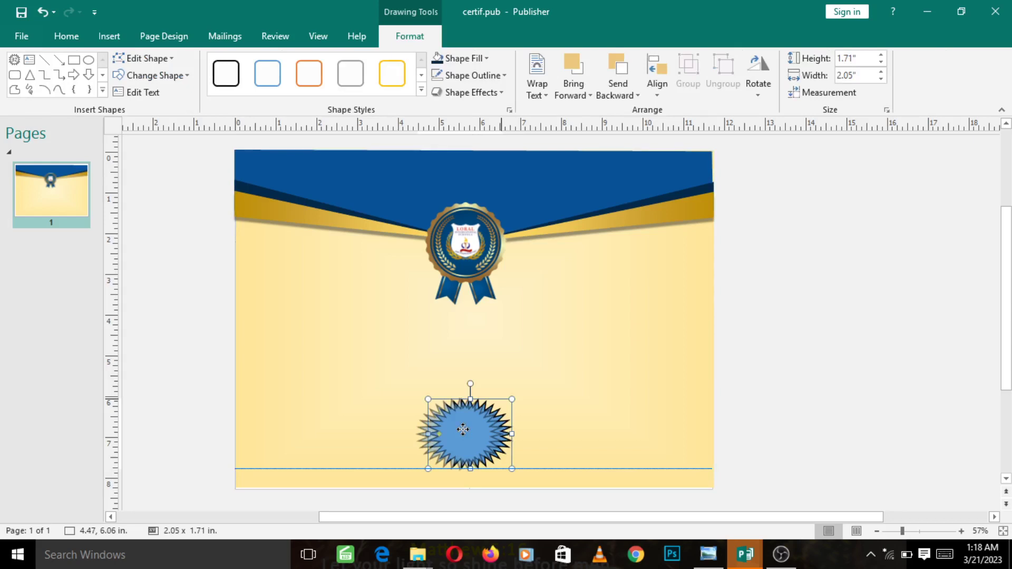
{"action": "left_click_drag", "start_coordinate": [463, 430], "coordinate": [466, 427]}
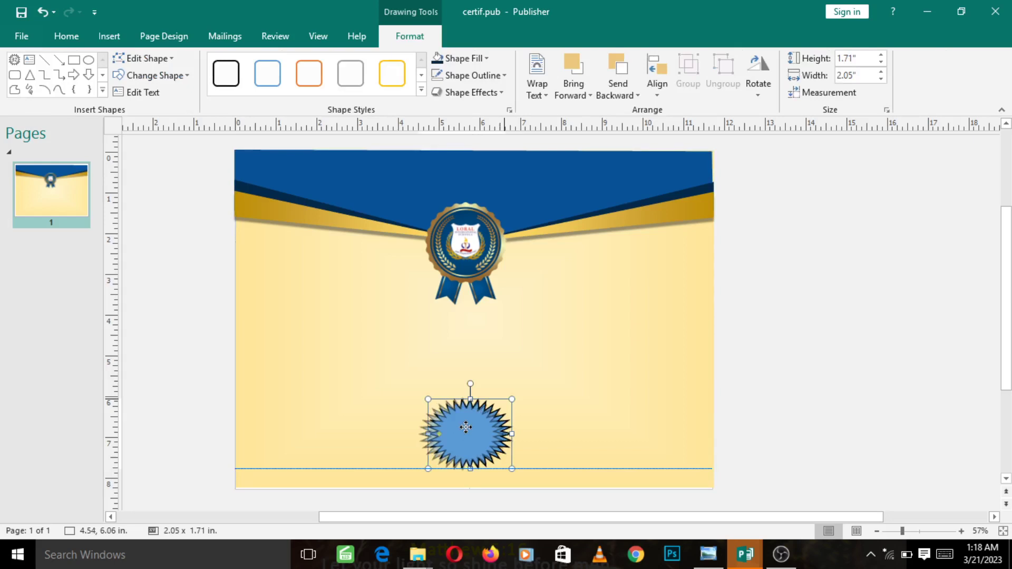
{"action": "left_click_drag", "start_coordinate": [466, 427], "coordinate": [465, 427]}
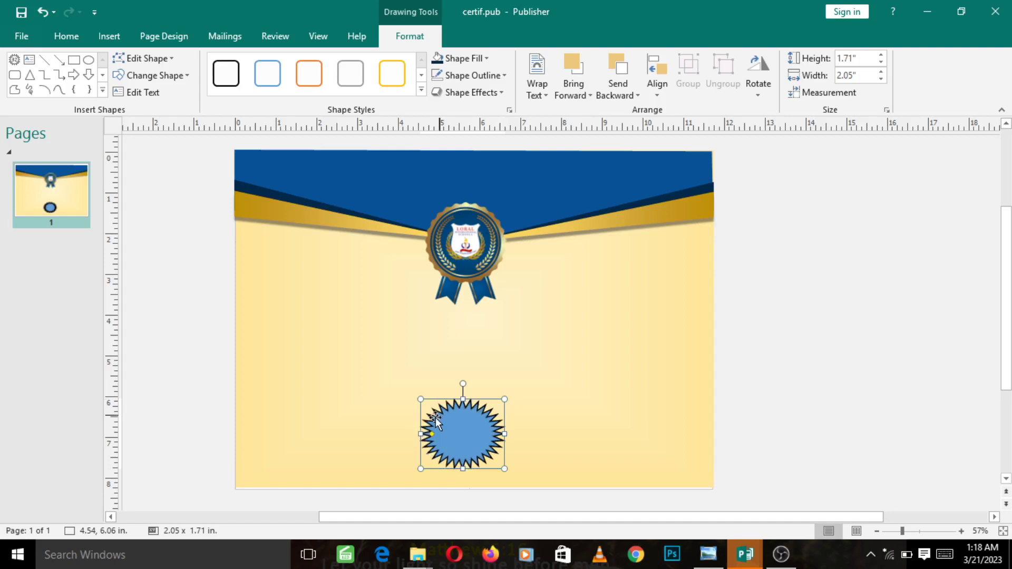
Fill the star seal with a dark blue scheme colour and remove its black outline.
{"action": "left_click", "coordinate": [464, 58]}
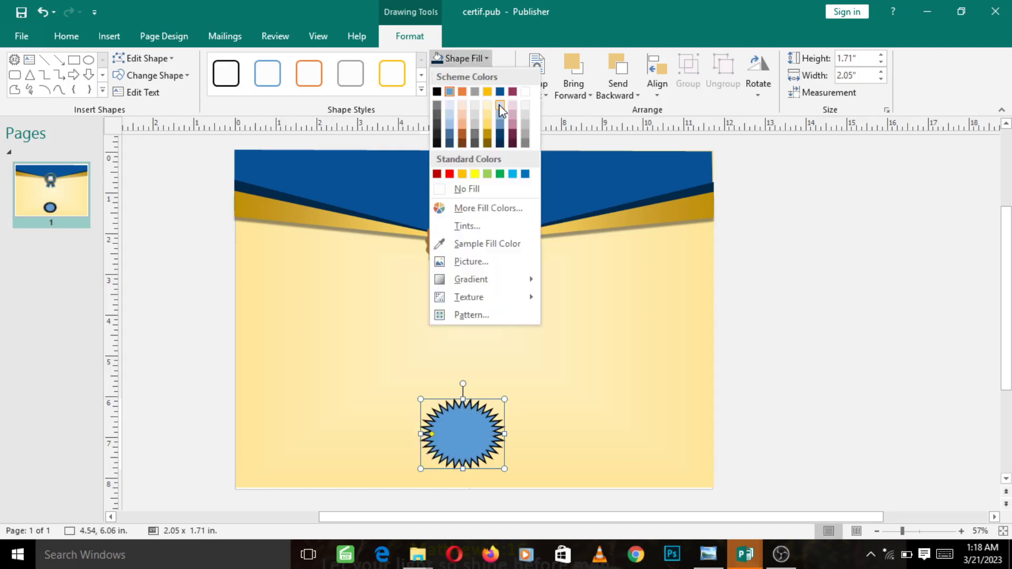
{"action": "left_click", "coordinate": [501, 137]}
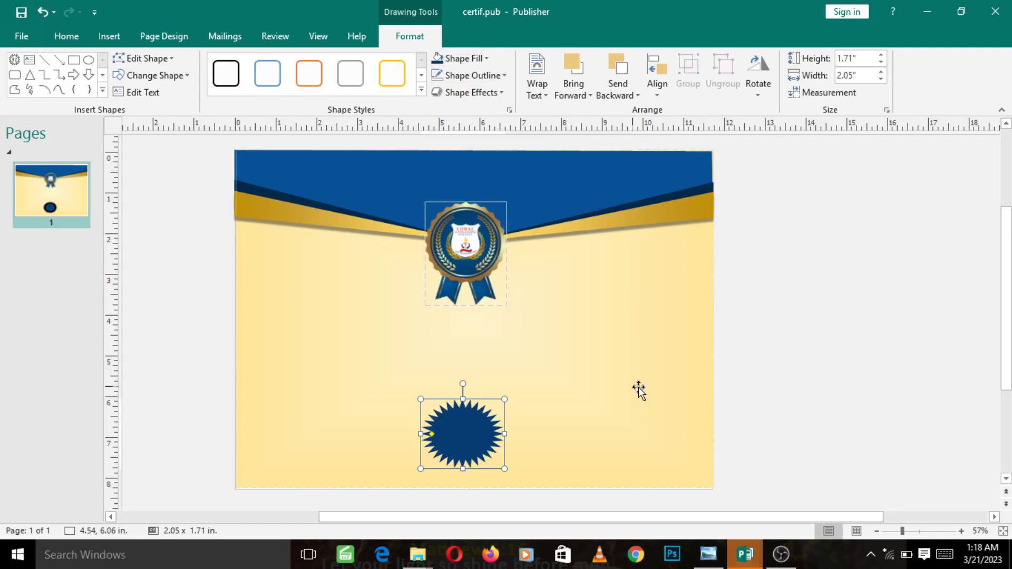
{"action": "left_click", "coordinate": [611, 388]}
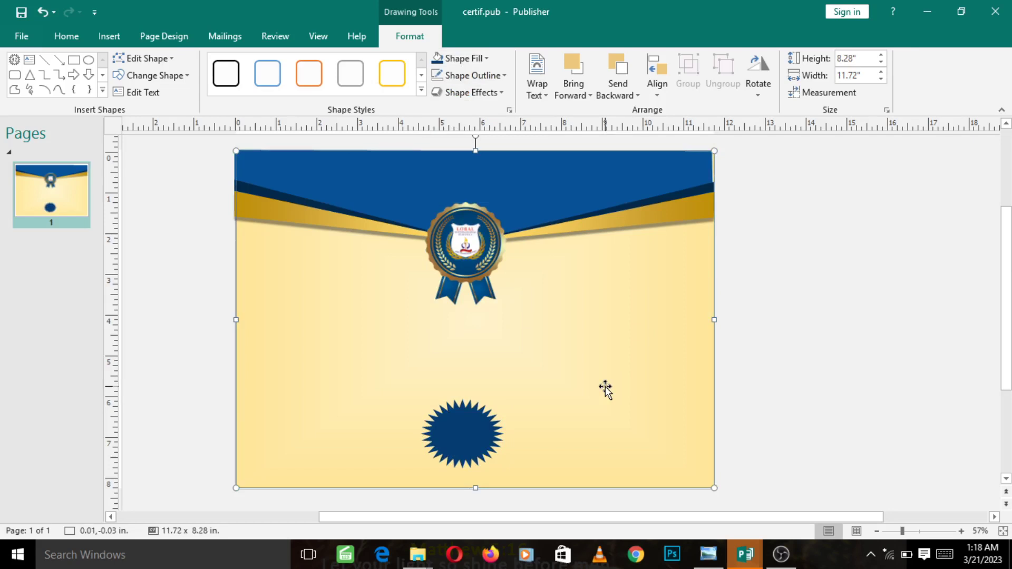
Check the reference picture and draw a horizontal signature line about 3.24 in long on the left of the star seal.
{"action": "left_click", "coordinate": [716, 562]}
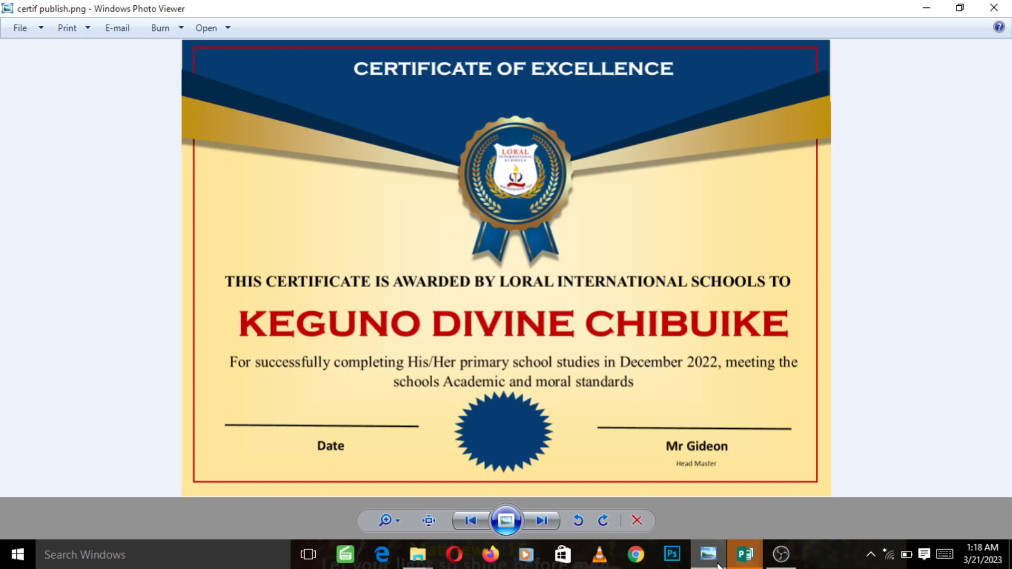
{"action": "left_click", "coordinate": [716, 563]}
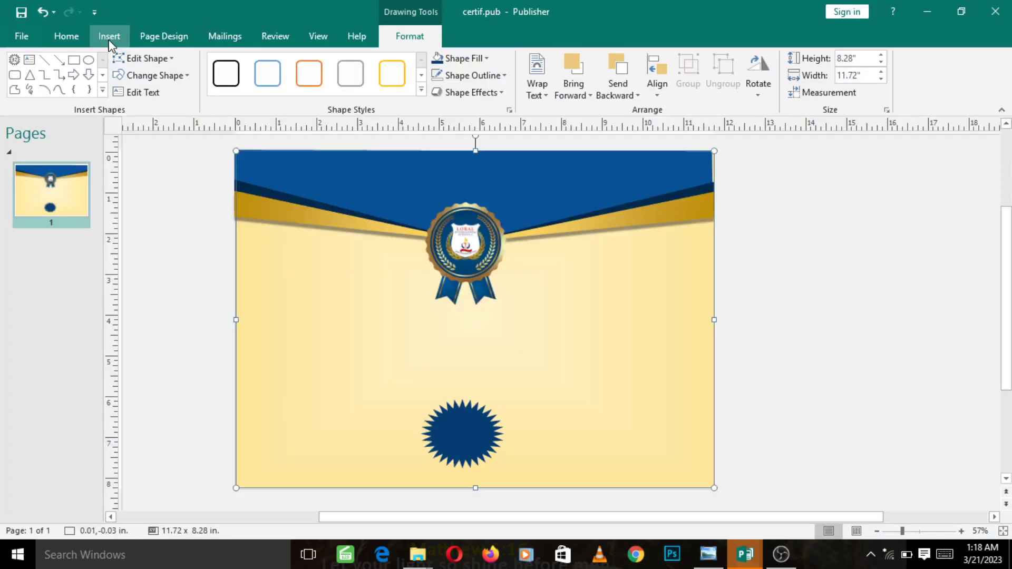
{"action": "left_click", "coordinate": [109, 37]}
{"action": "left_click", "coordinate": [216, 92]}
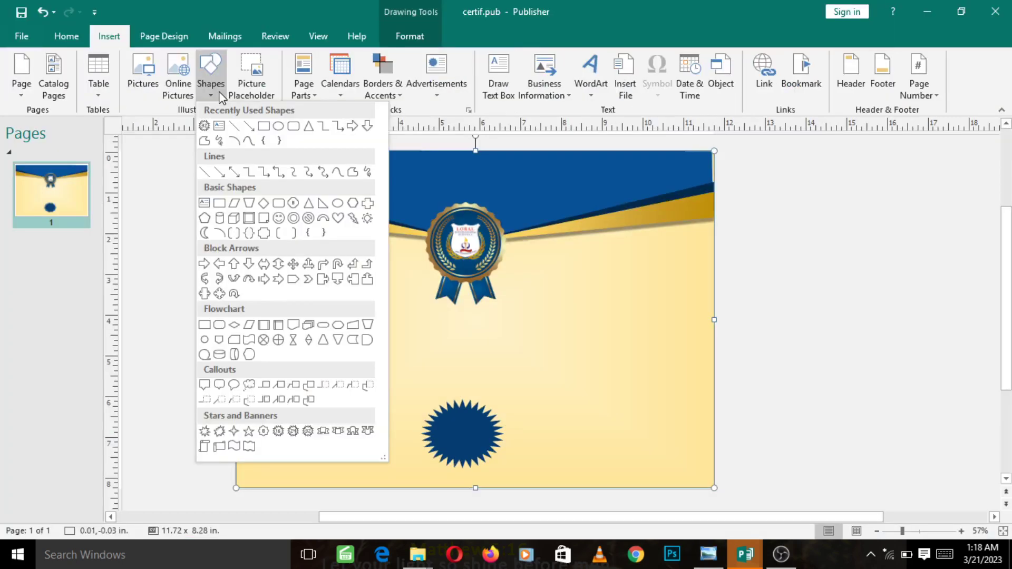
{"action": "left_click", "coordinate": [204, 174]}
{"action": "left_click_drag", "start_coordinate": [270, 438], "coordinate": [404, 439]}
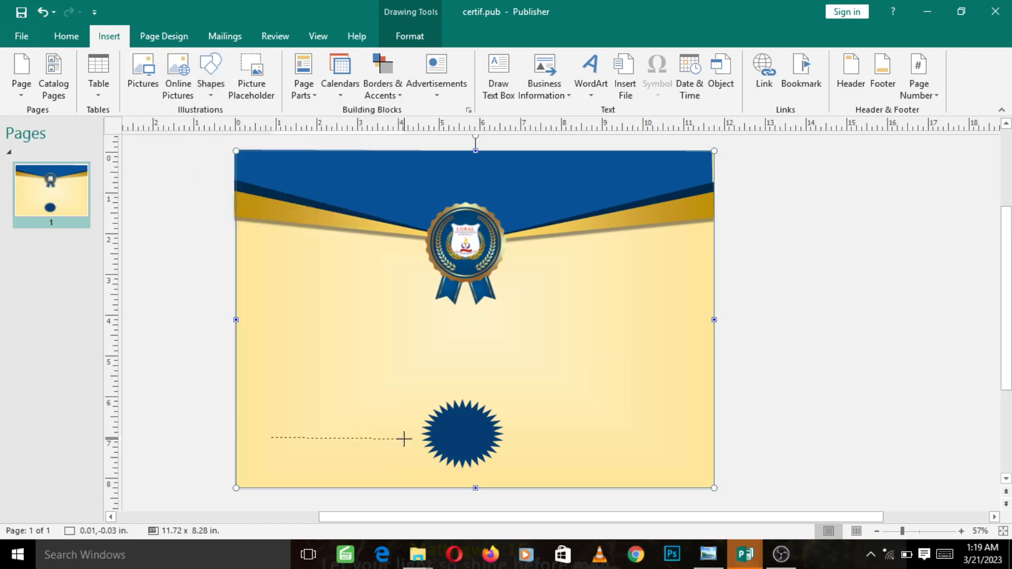
{"action": "left_click_drag", "start_coordinate": [404, 439], "coordinate": [404, 438]}
{"action": "left_click_drag", "start_coordinate": [403, 437], "coordinate": [404, 438]}
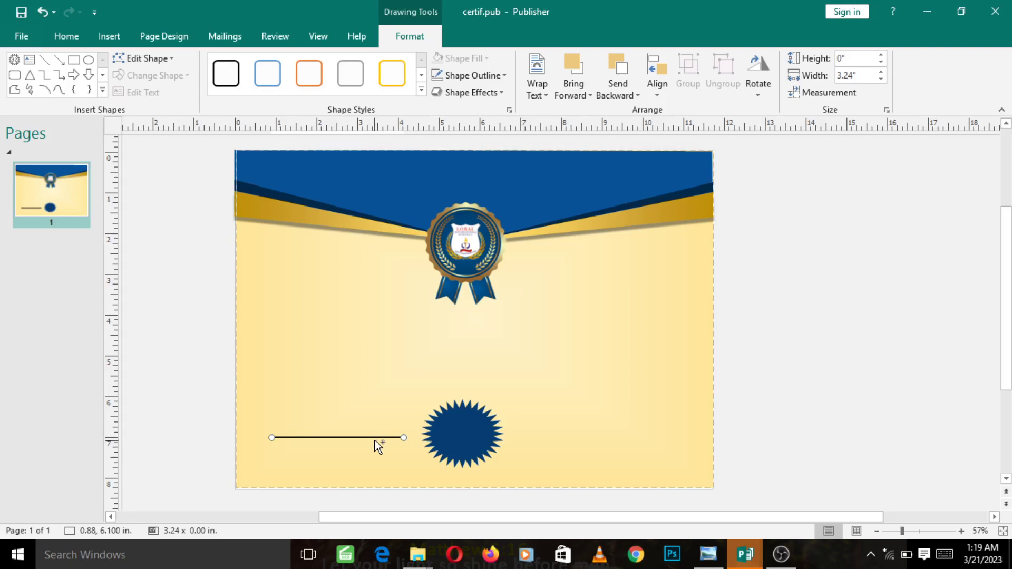
Place a copy of the signature line on the right of the star seal, level with the original.
{"action": "left_click_drag", "start_coordinate": [375, 441], "coordinate": [642, 444]}
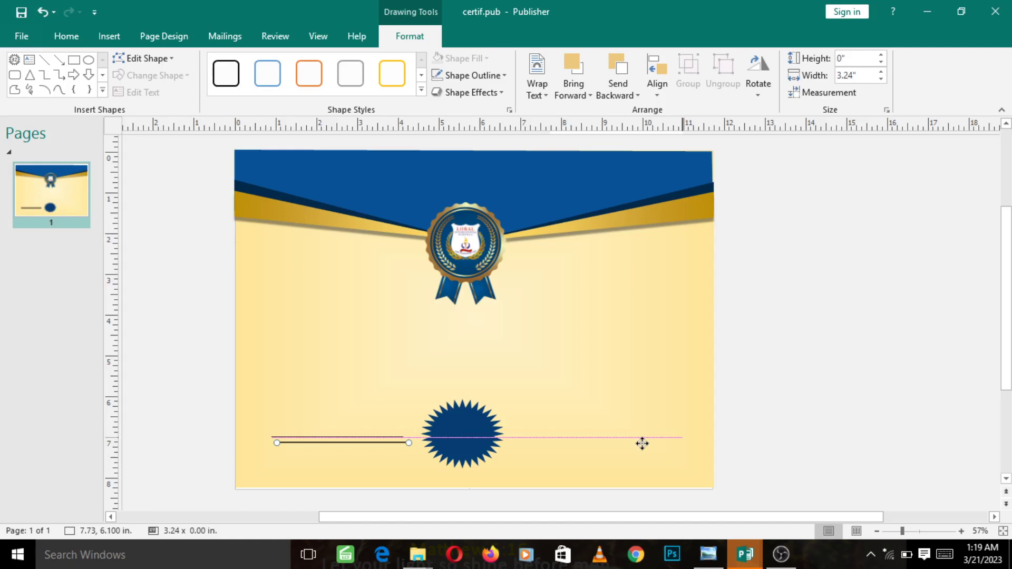
{"action": "left_click_drag", "start_coordinate": [642, 444], "coordinate": [642, 443]}
{"action": "left_click", "coordinate": [413, 371]}
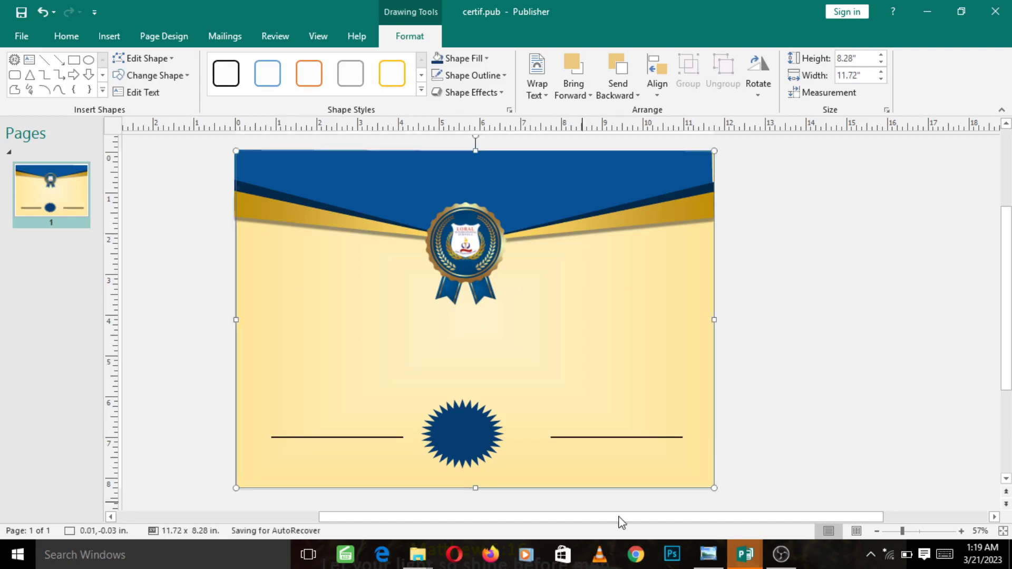
Check the finished certificate picture, then draw a border rectangle about 11.16 × 7.62 in, slightly inset from the page edges.
{"action": "mouse_move", "coordinate": [708, 565]}
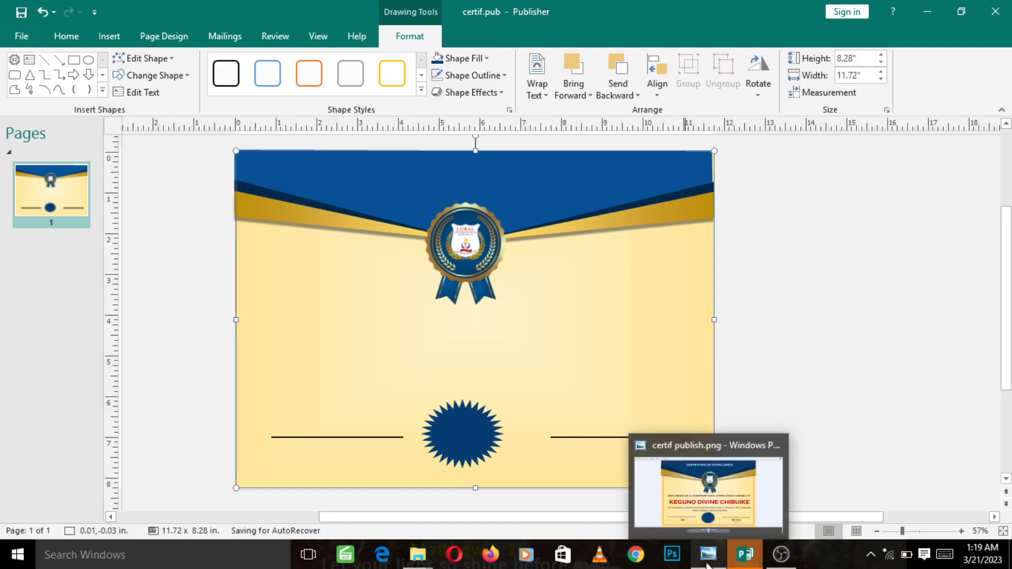
{"action": "left_click", "coordinate": [708, 566]}
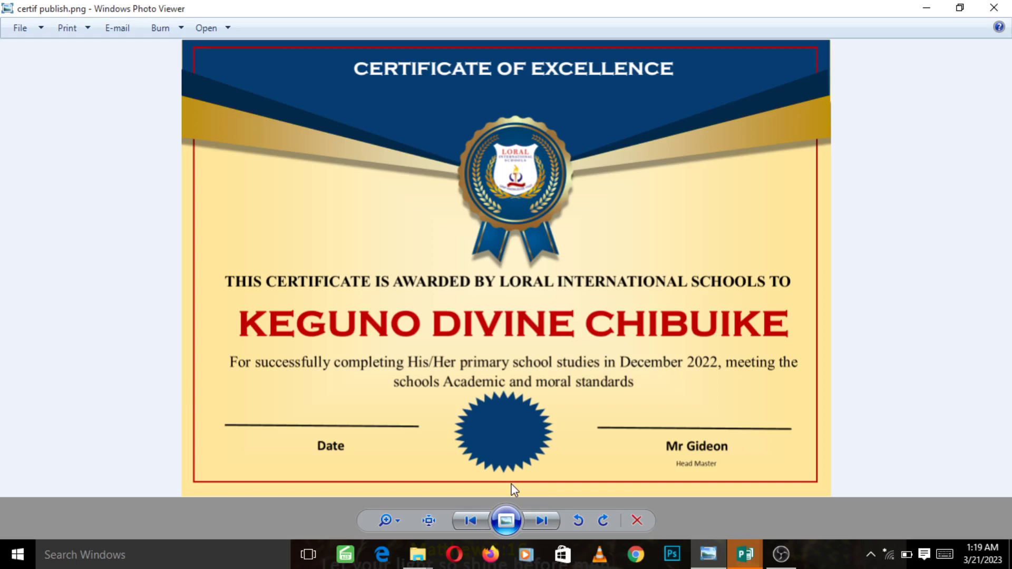
{"action": "key", "text": "alt+Tab"}
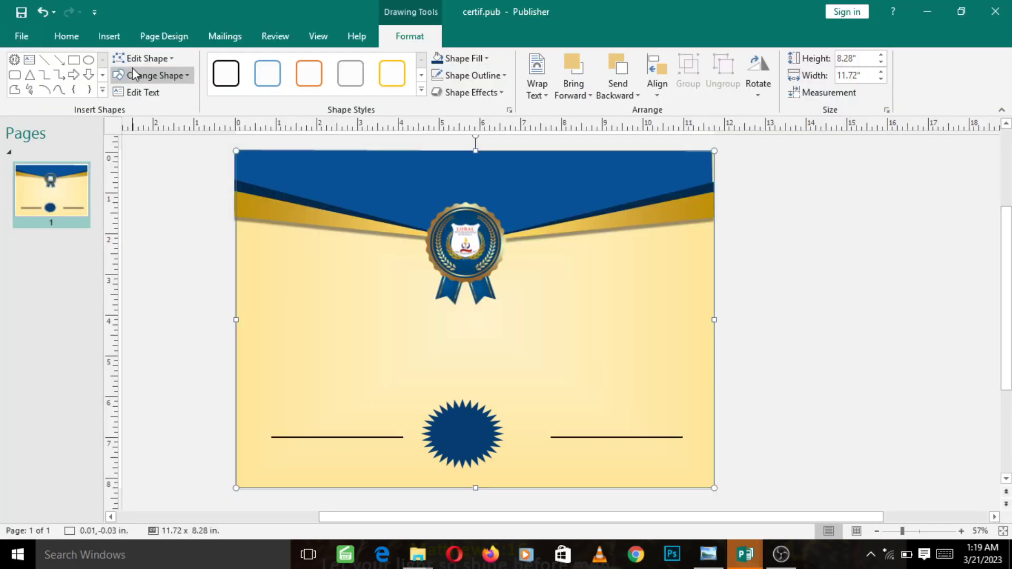
{"action": "left_click", "coordinate": [109, 36]}
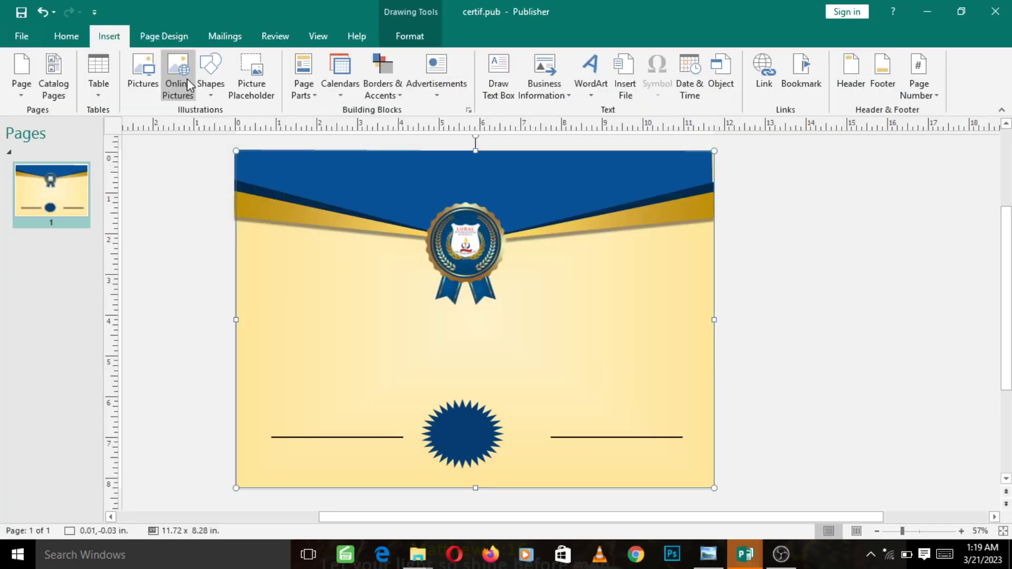
{"action": "left_click", "coordinate": [211, 77]}
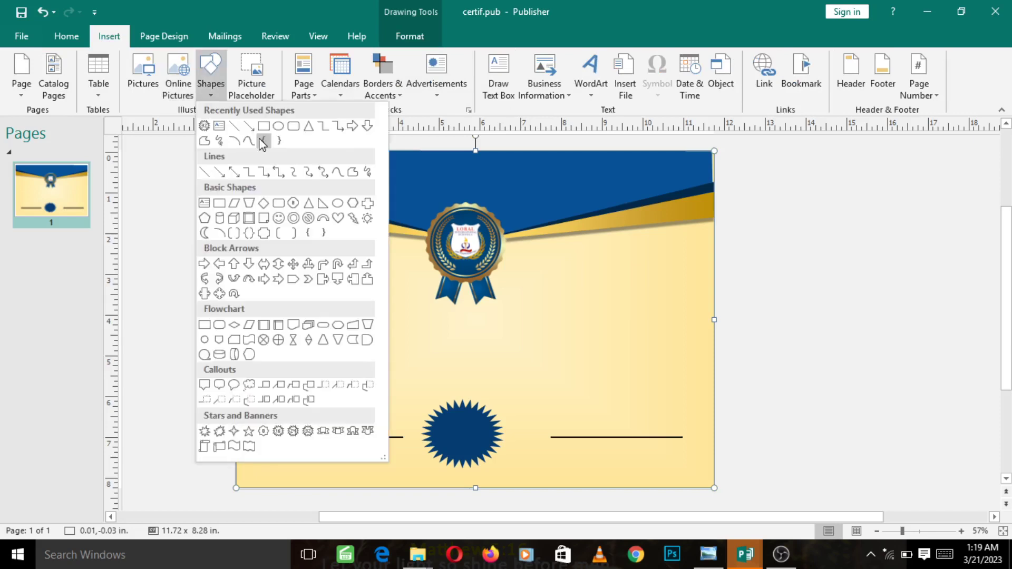
{"action": "left_click", "coordinate": [261, 142]}
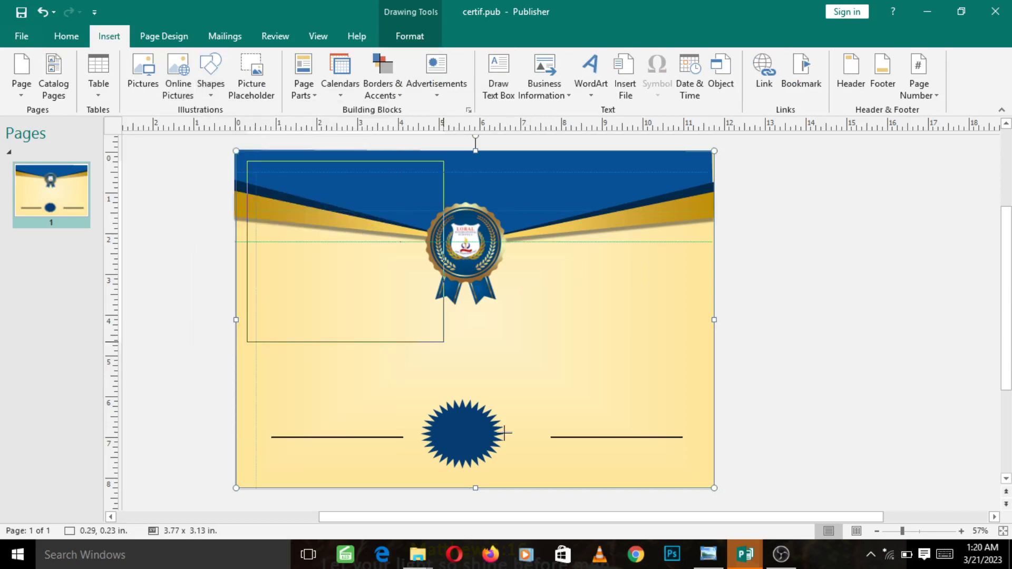
{"action": "left_click_drag", "start_coordinate": [505, 434], "coordinate": [643, 430]}
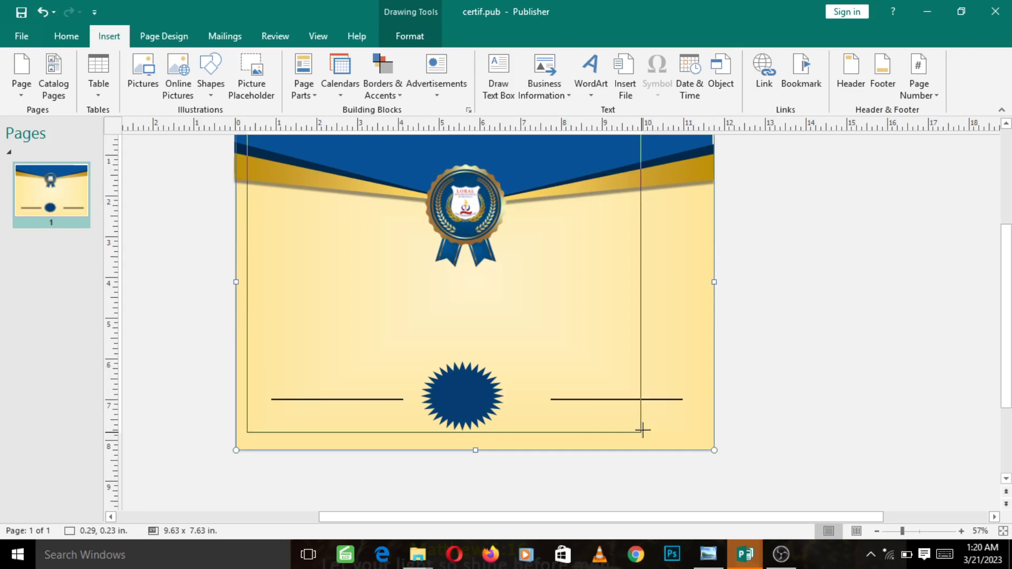
{"action": "left_click_drag", "start_coordinate": [643, 430], "coordinate": [702, 433]}
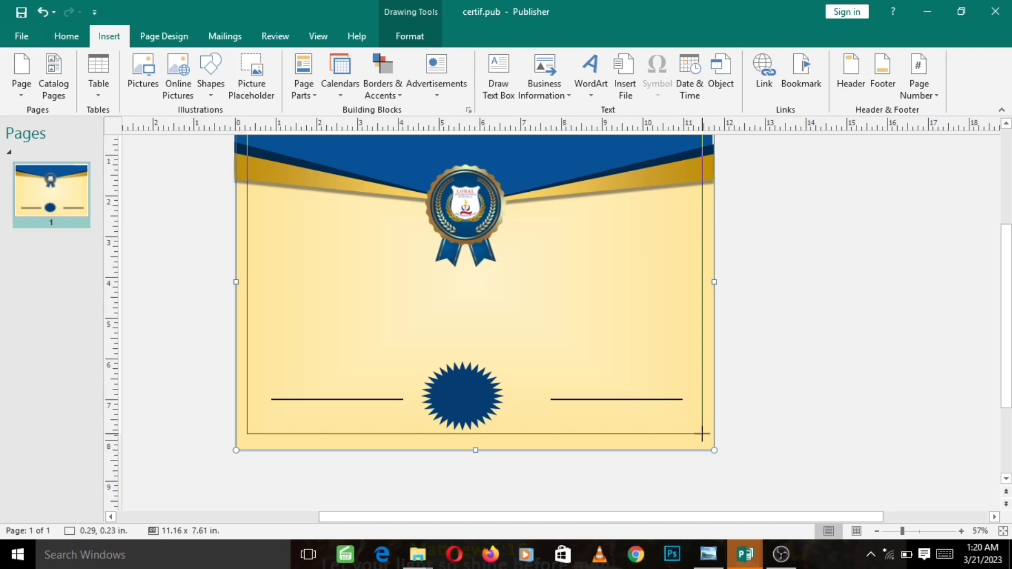
{"action": "left_click_drag", "start_coordinate": [702, 433], "coordinate": [702, 434]}
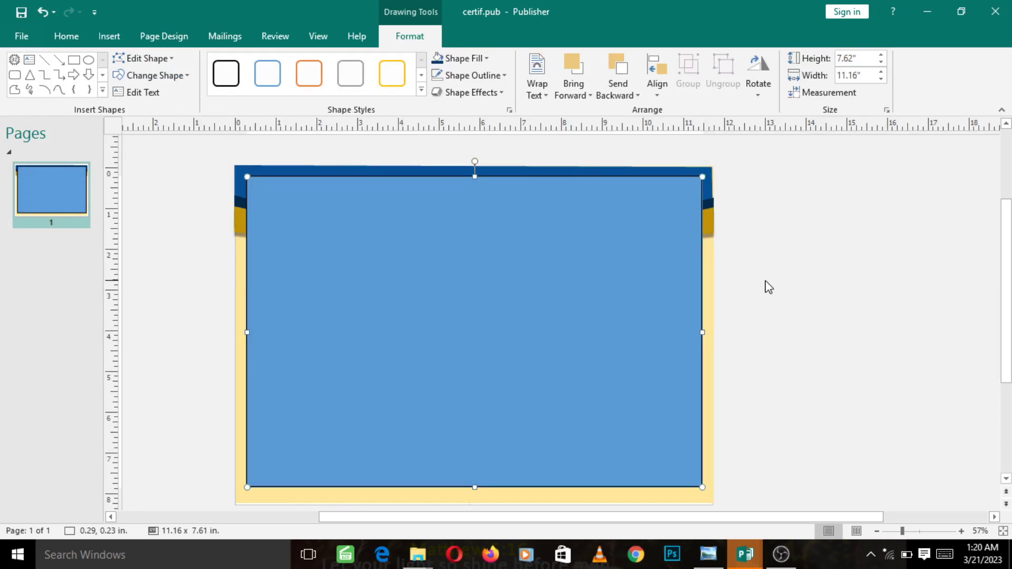
Remove the border rectangle's fill and colour its outline with the standard dark red.
{"action": "left_click", "coordinate": [487, 58]}
{"action": "left_click", "coordinate": [459, 174]}
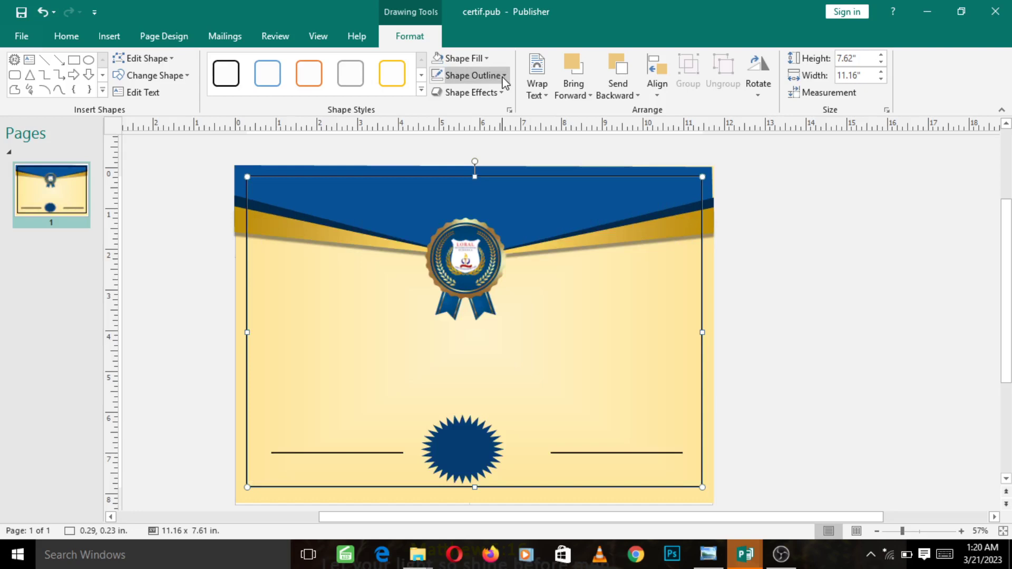
{"action": "left_click", "coordinate": [503, 77]}
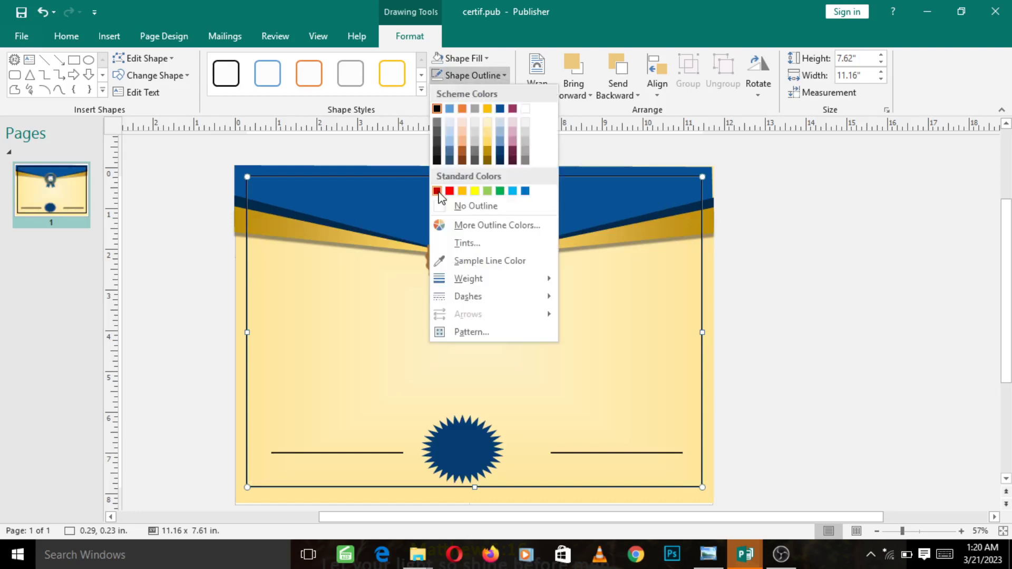
{"action": "left_click", "coordinate": [437, 191]}
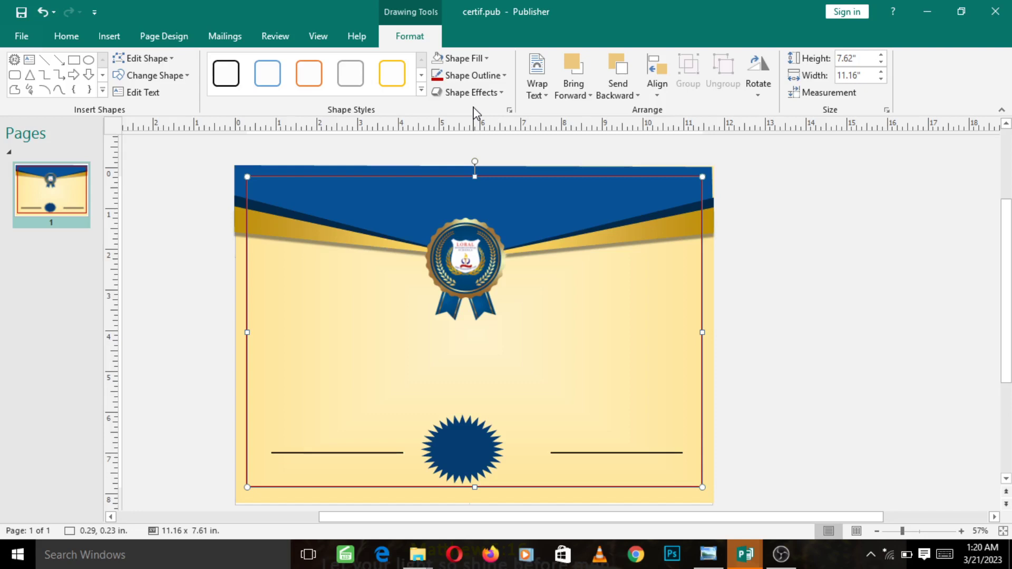
{"action": "right_click", "coordinate": [486, 178]}
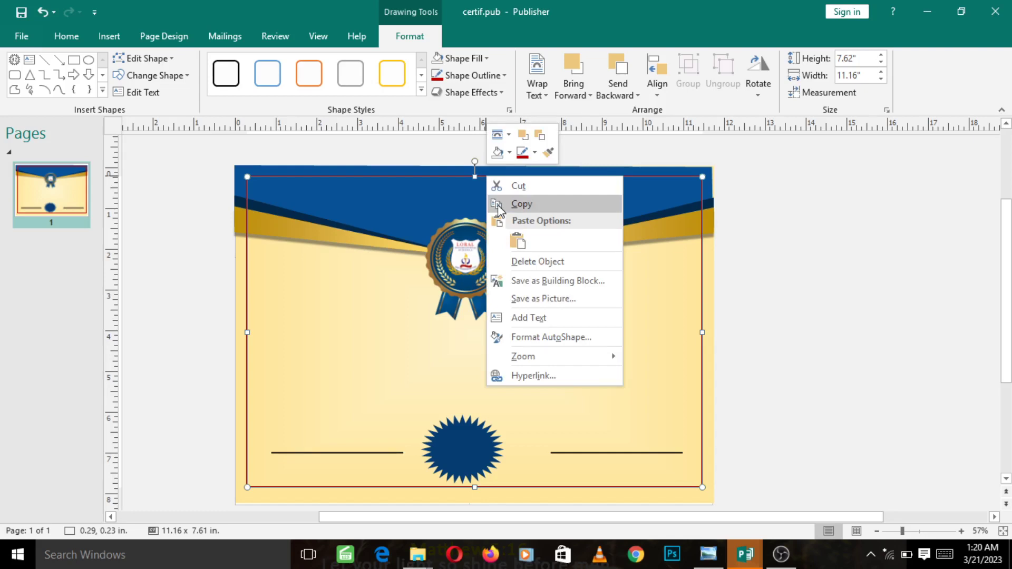
{"action": "left_click", "coordinate": [500, 204]}
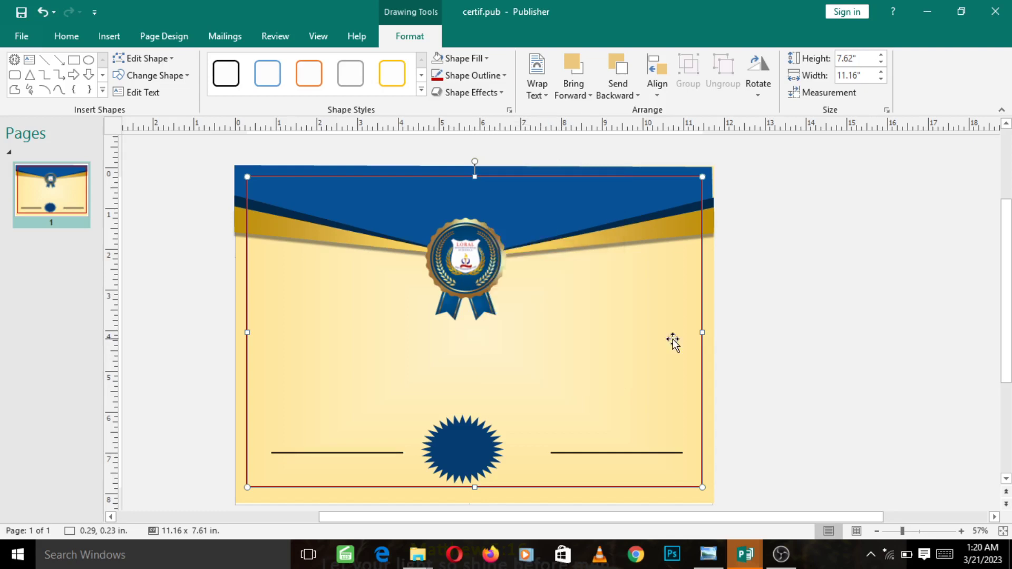
{"action": "right_click", "coordinate": [701, 303]}
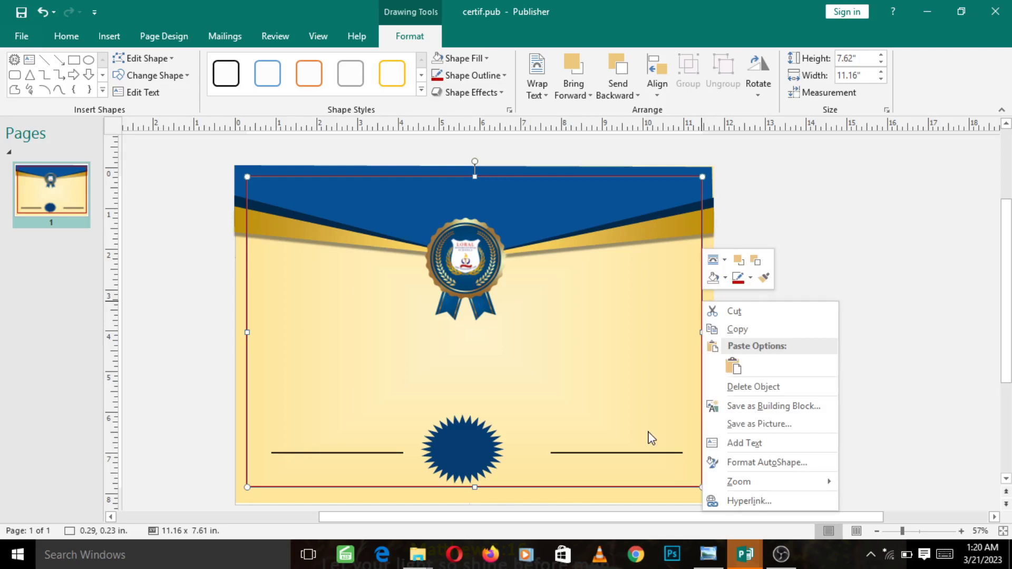
{"action": "left_click", "coordinate": [248, 342]}
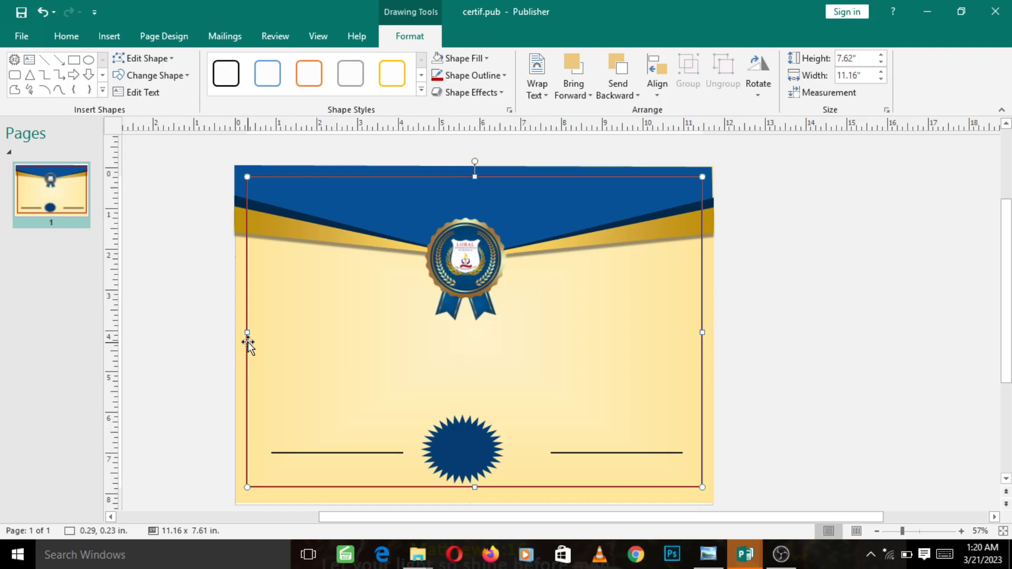
{"action": "right_click", "coordinate": [248, 342]}
{"action": "left_click", "coordinate": [529, 260]}
{"action": "right_click", "coordinate": [529, 258]}
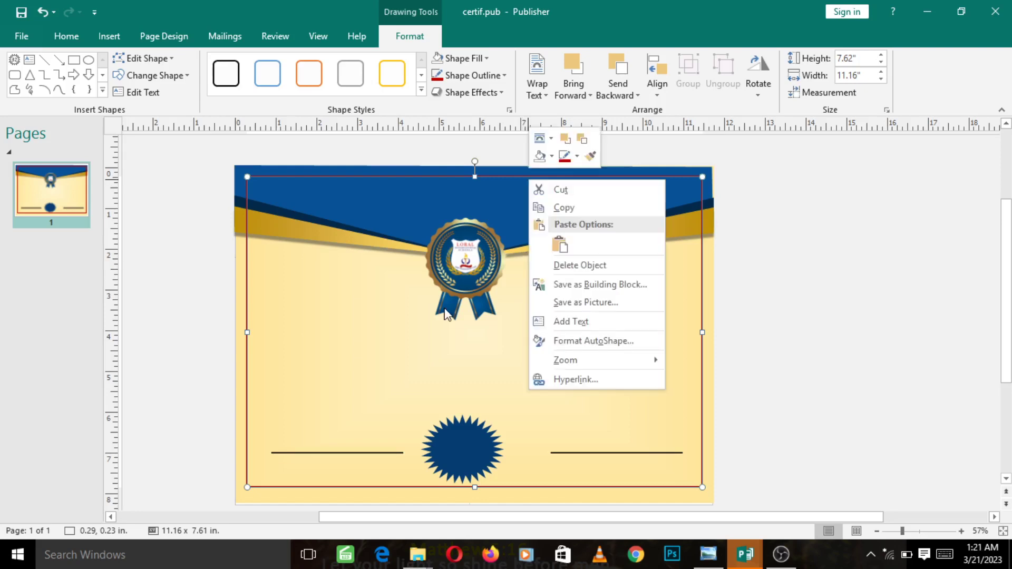
{"action": "left_click", "coordinate": [738, 285]}
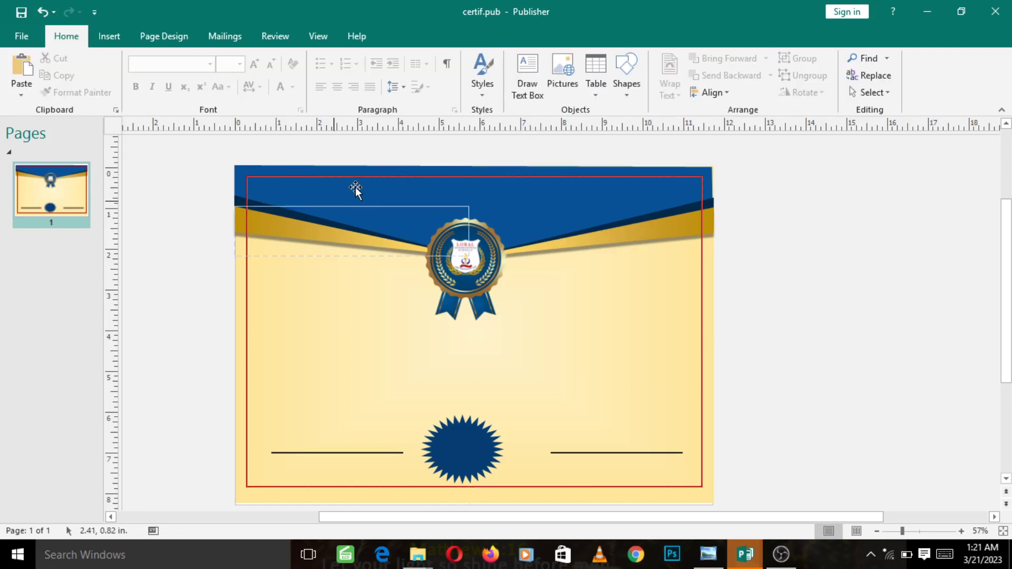
{"action": "left_click", "coordinate": [299, 313]}
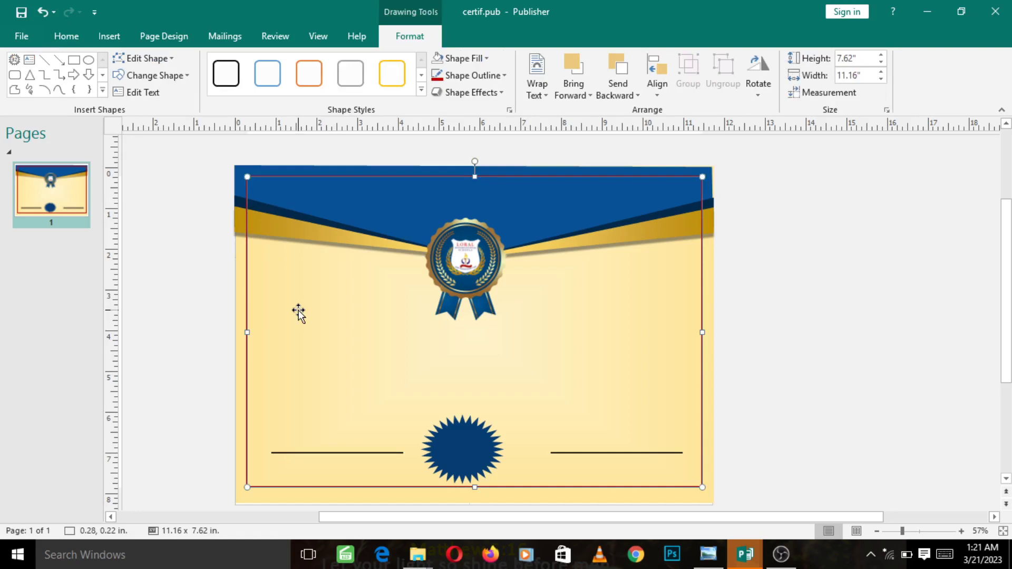
{"action": "left_click", "coordinate": [432, 318]}
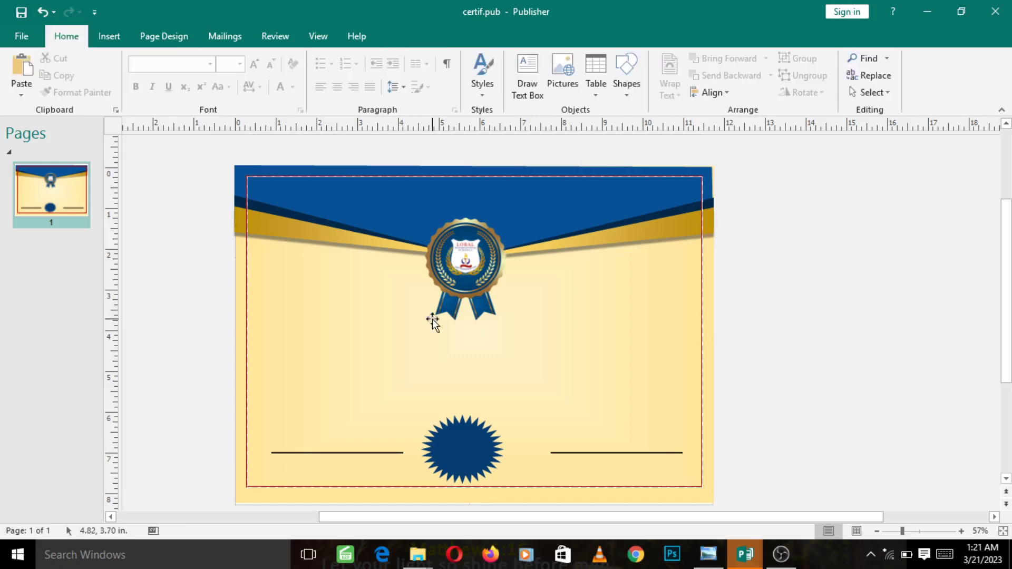